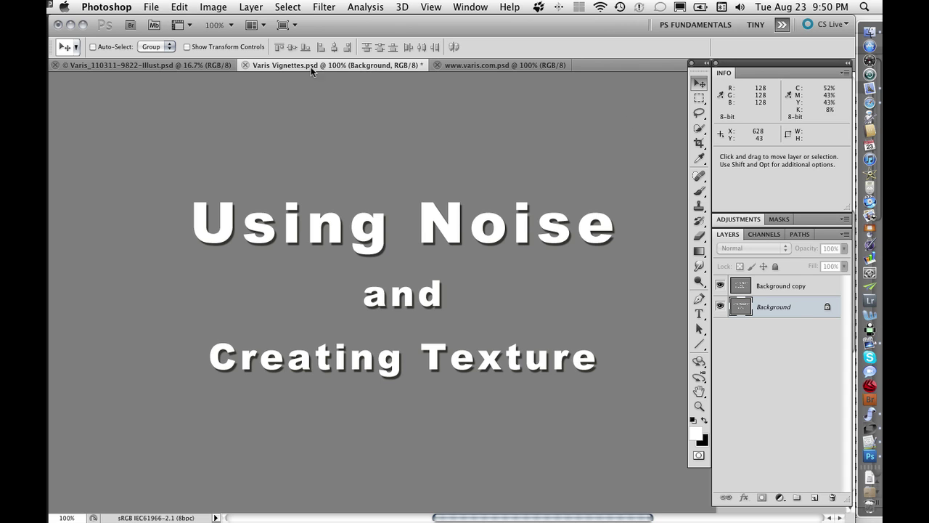
left_click(149, 66)
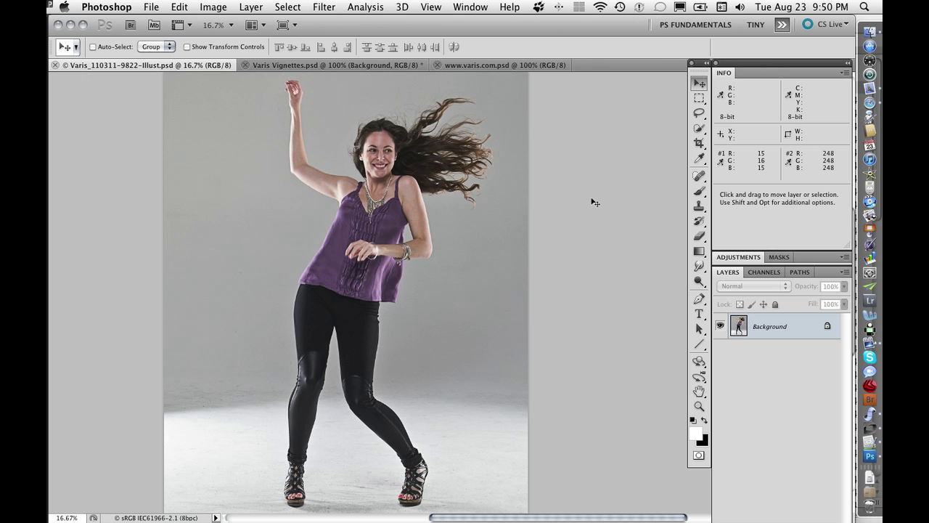
- Zoom to 50% on the woman's face and raised arm, and collapse the Info panel
key("super+plus")
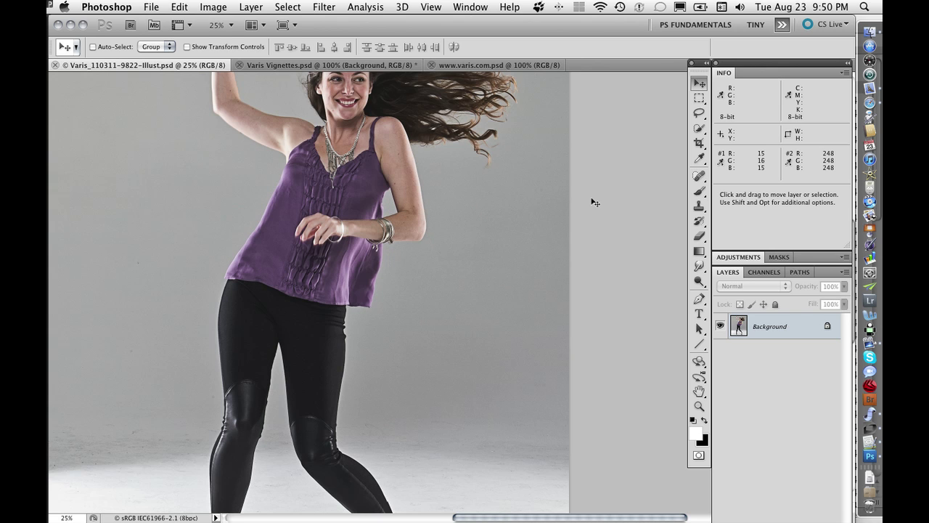
key("super+plus")
key("super+plus")
key("space")
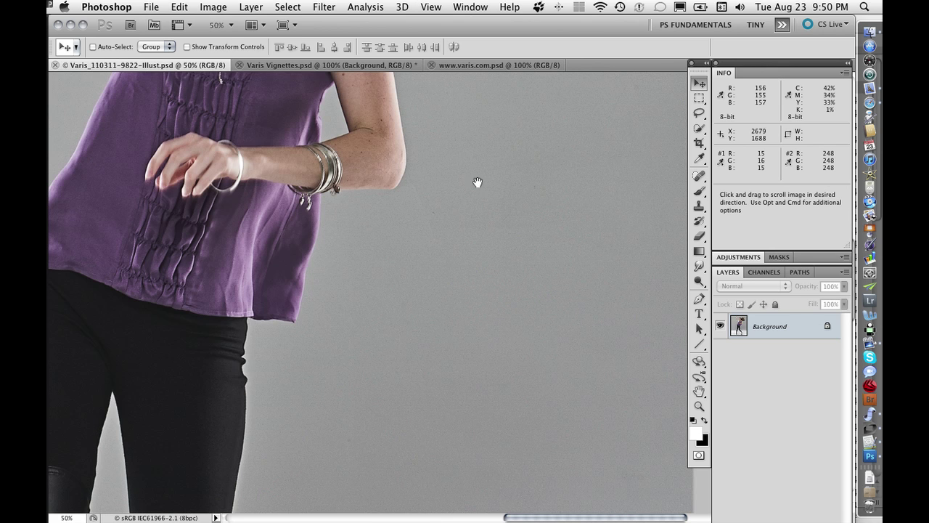
left_click_drag(477, 182, 562, 375)
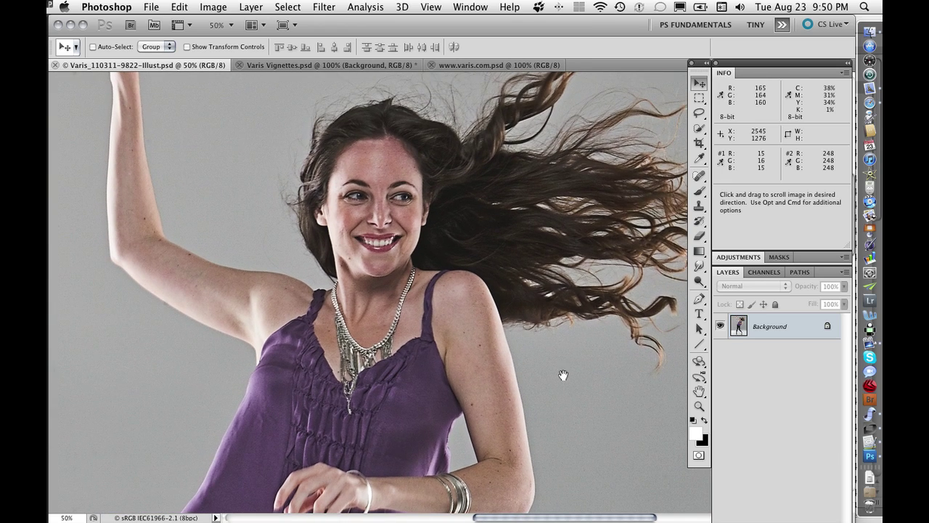
left_click_drag(543, 249, 559, 273)
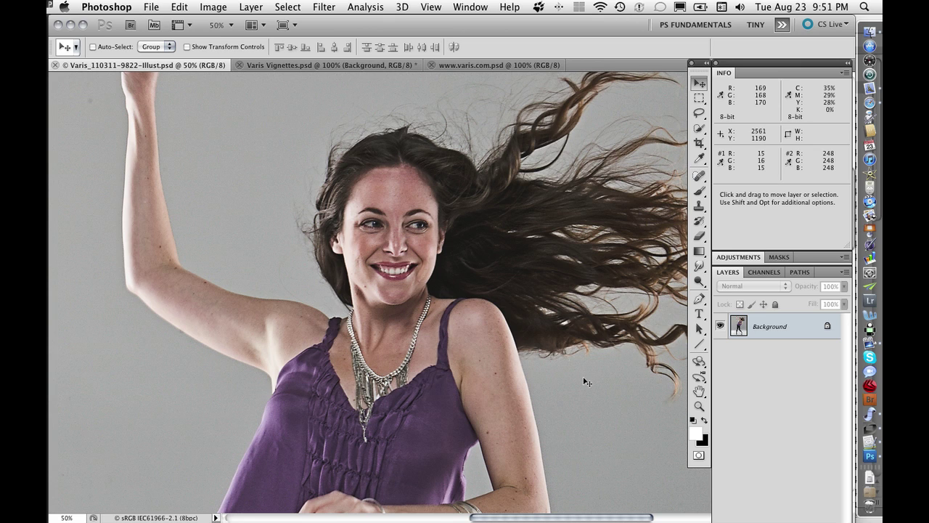
double_click(726, 74)
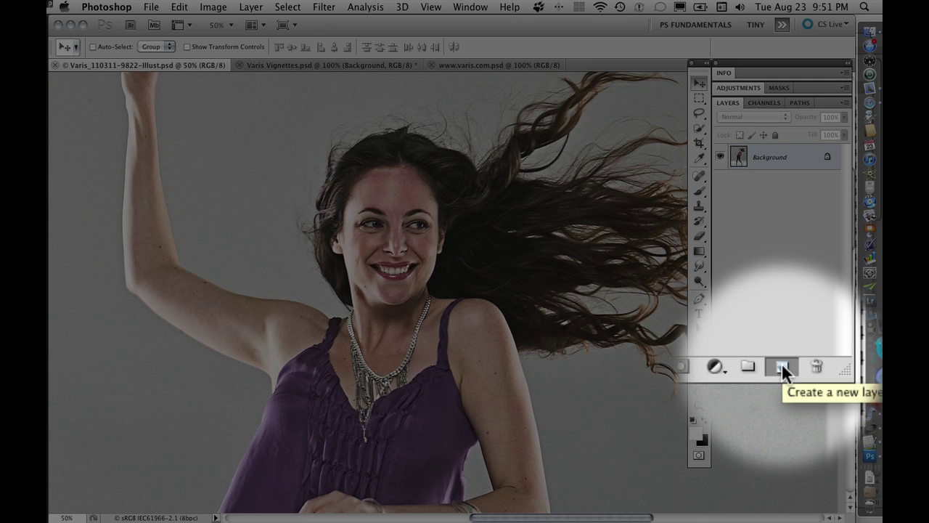
- Create a layer named Noise in Overlay mode, filled with Overlay-neutral 50% gray
left_click(782, 363, "alt")
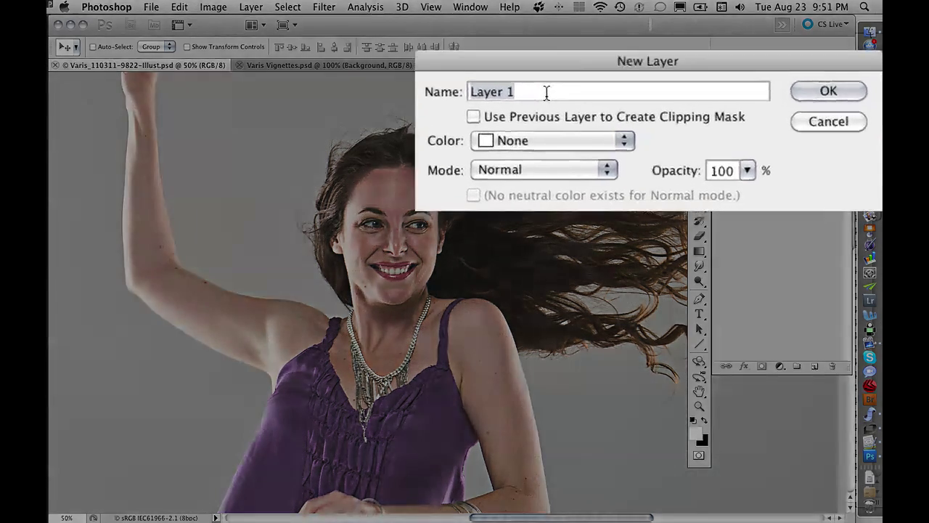
type("Nois")
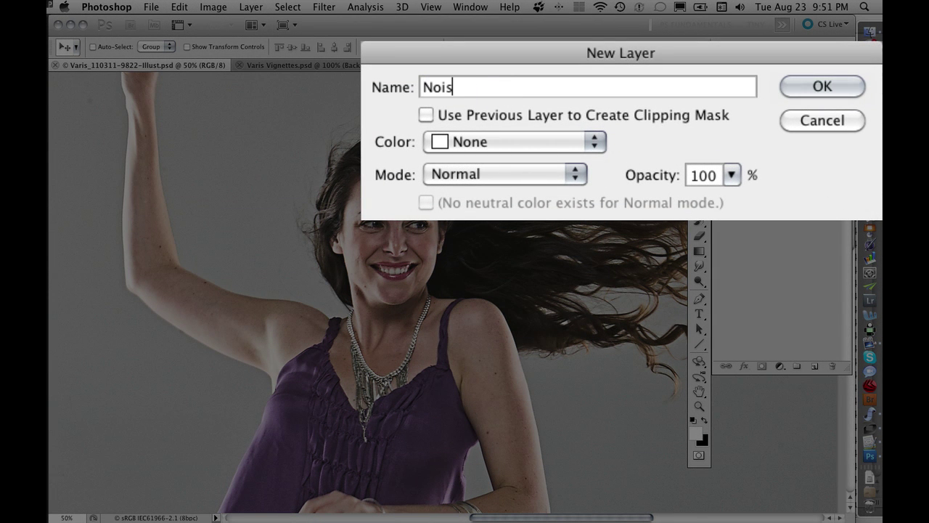
type("e")
left_click(498, 173)
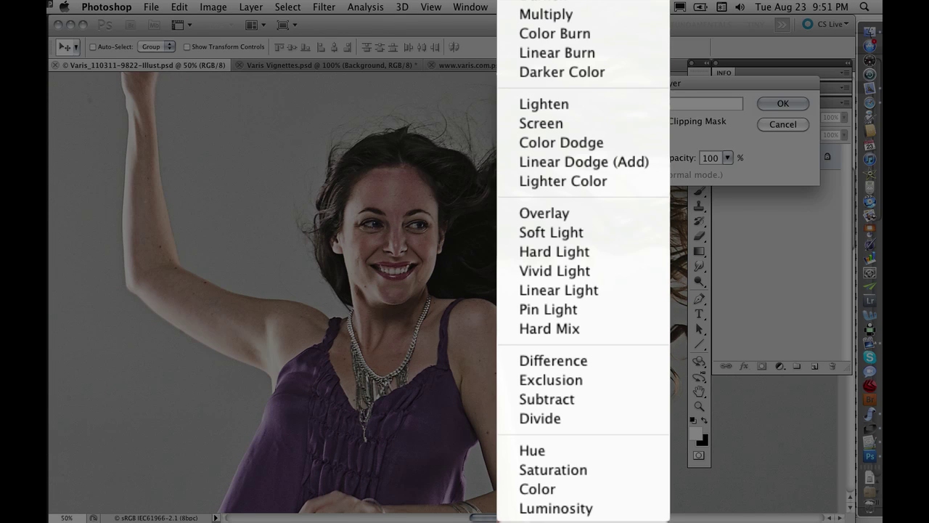
left_click(578, 212)
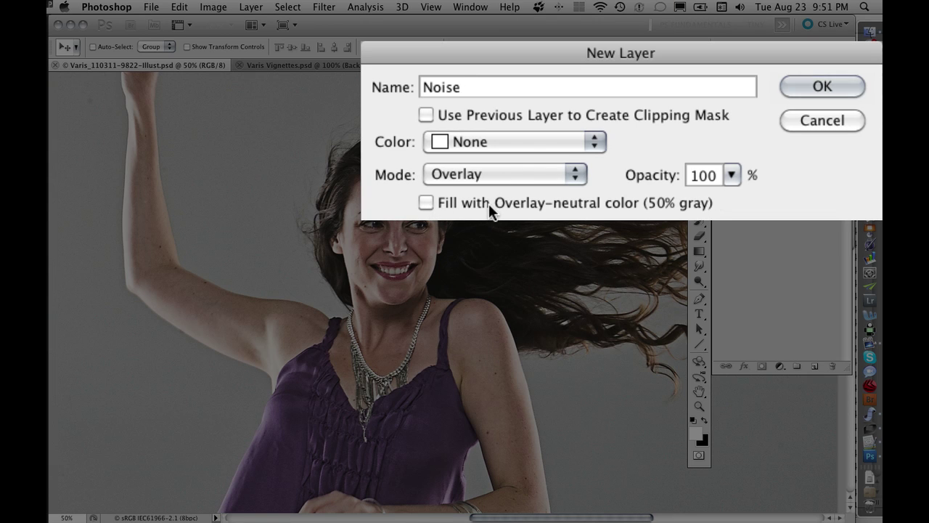
left_click(425, 203)
left_click(797, 81)
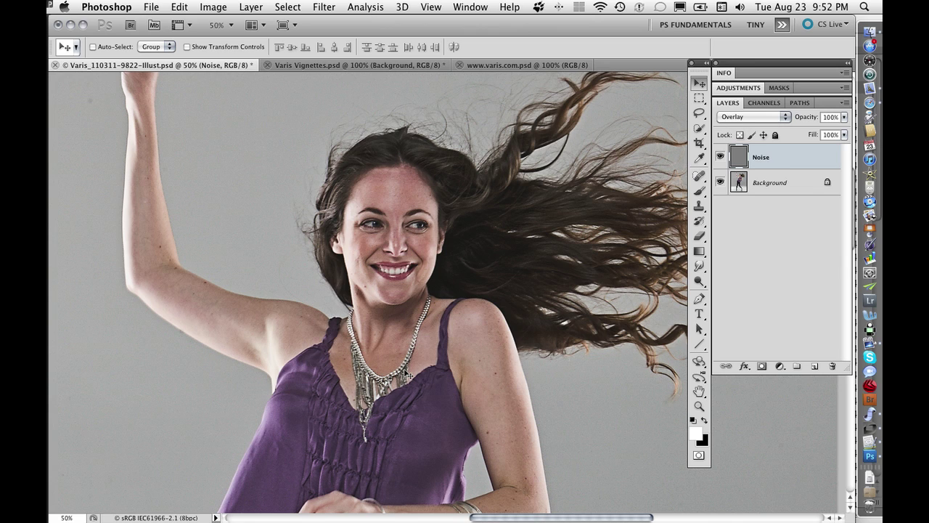
left_click(755, 118)
mouse_move(754, 10)
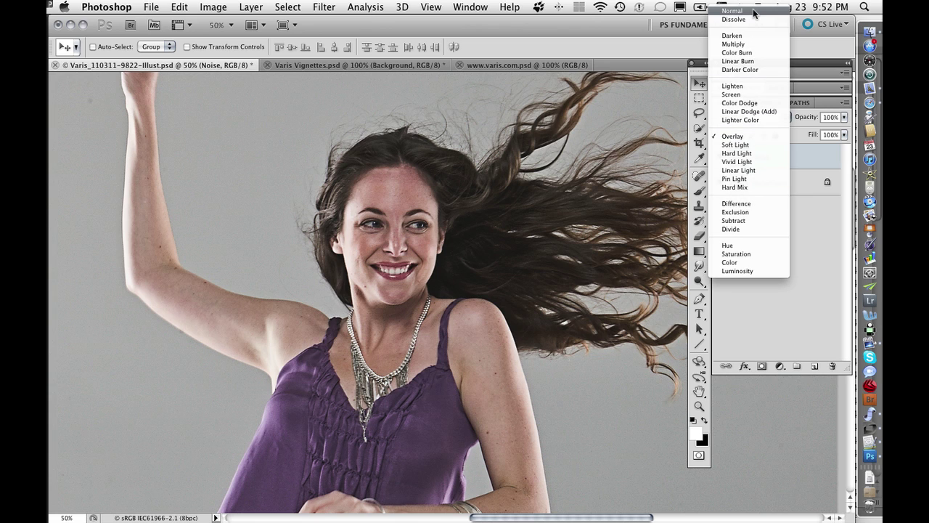
left_click(753, 10)
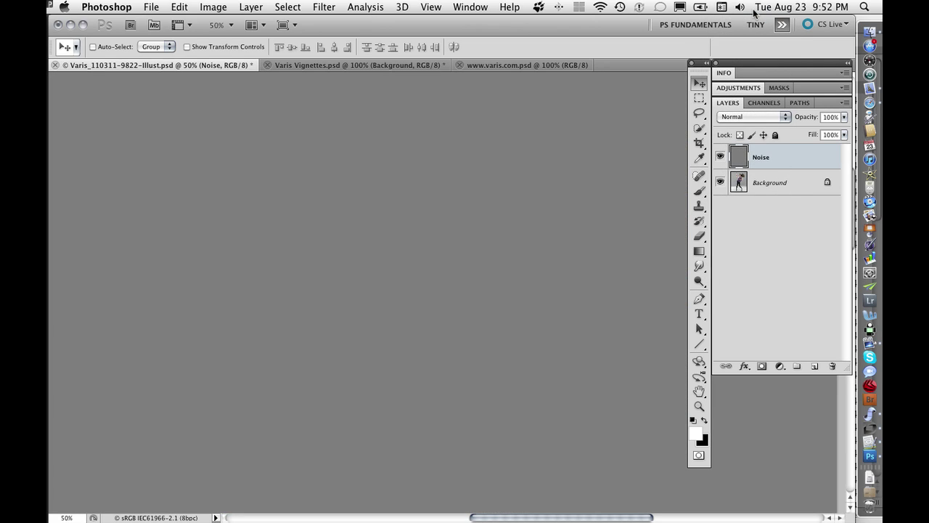
left_click(760, 116)
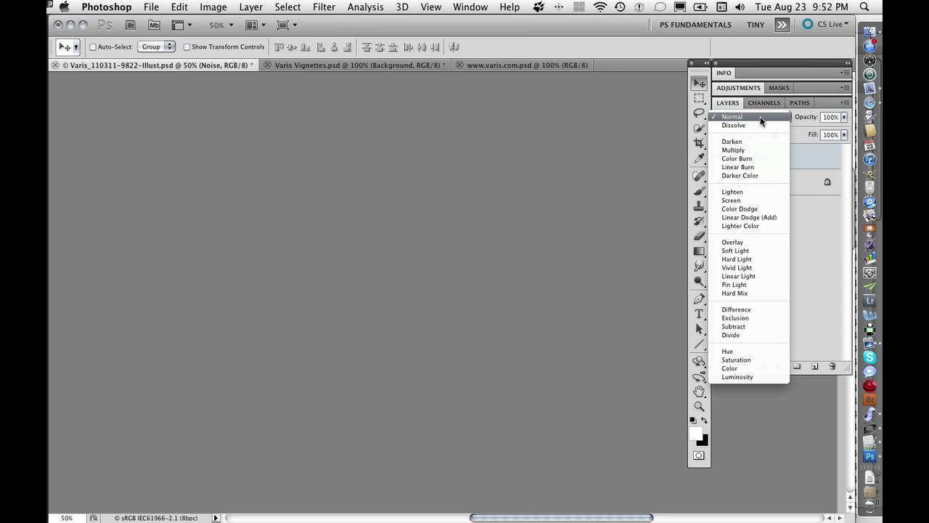
left_click(753, 241)
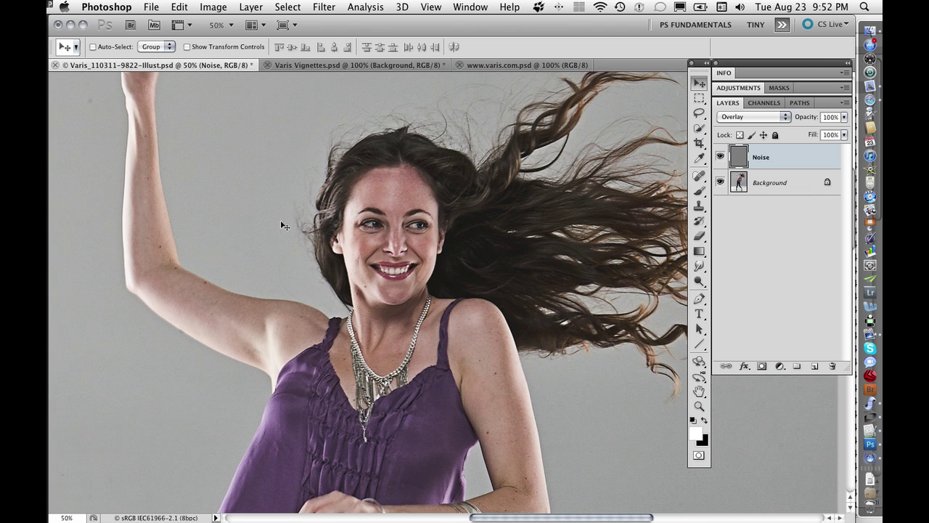
- Apply Add Noise at 15%, Gaussian and Monochromatic, to the Noise layer
left_click(325, 8)
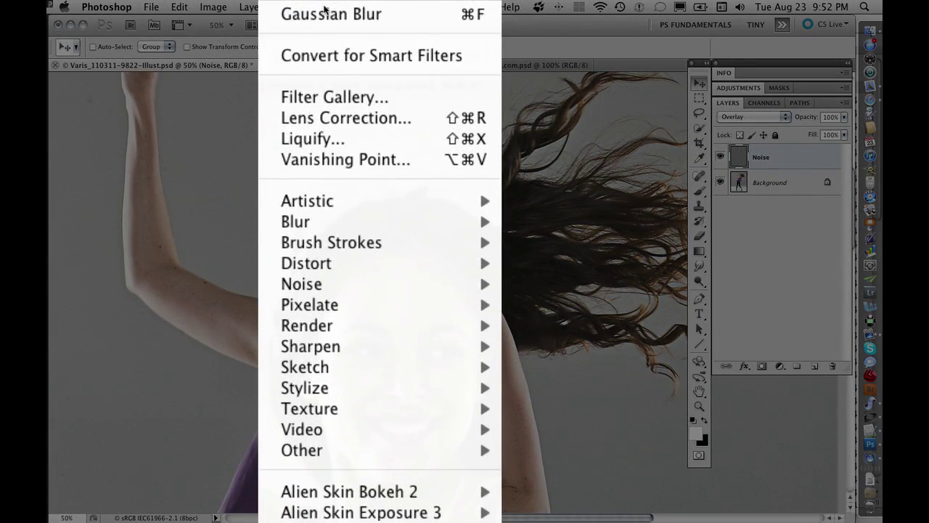
mouse_move(301, 284)
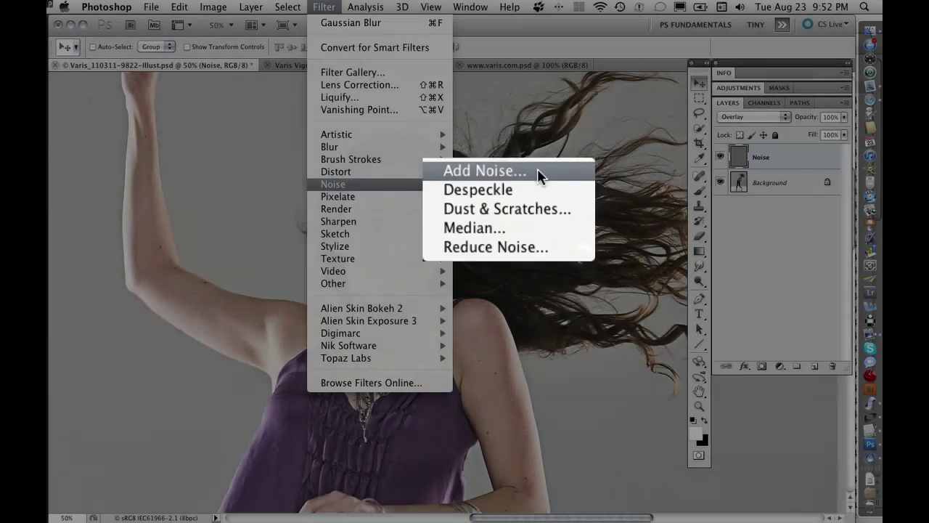
left_click(537, 168)
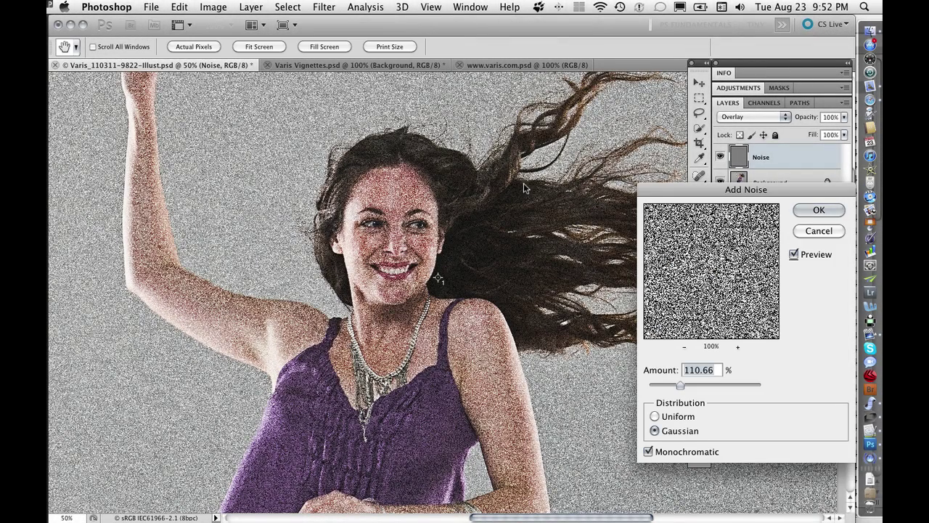
left_click_drag(680, 385, 648, 406)
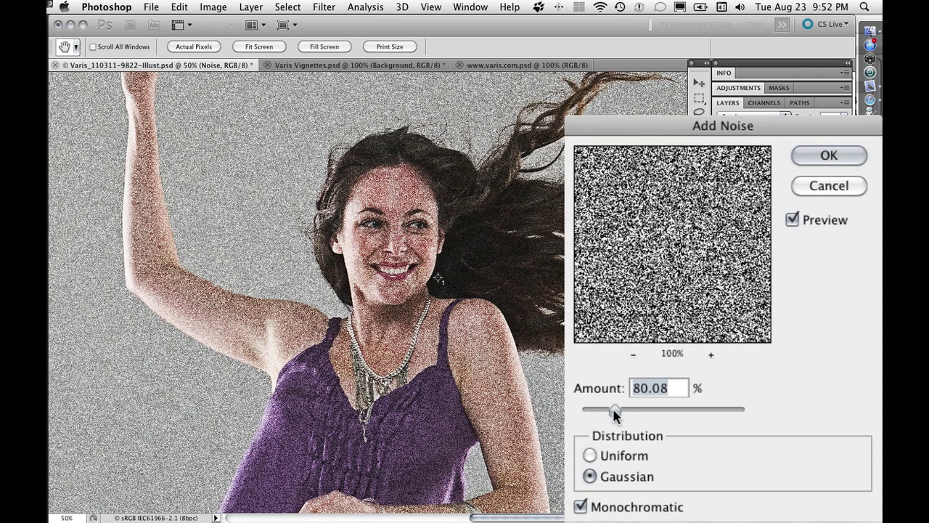
left_click_drag(614, 414, 589, 408)
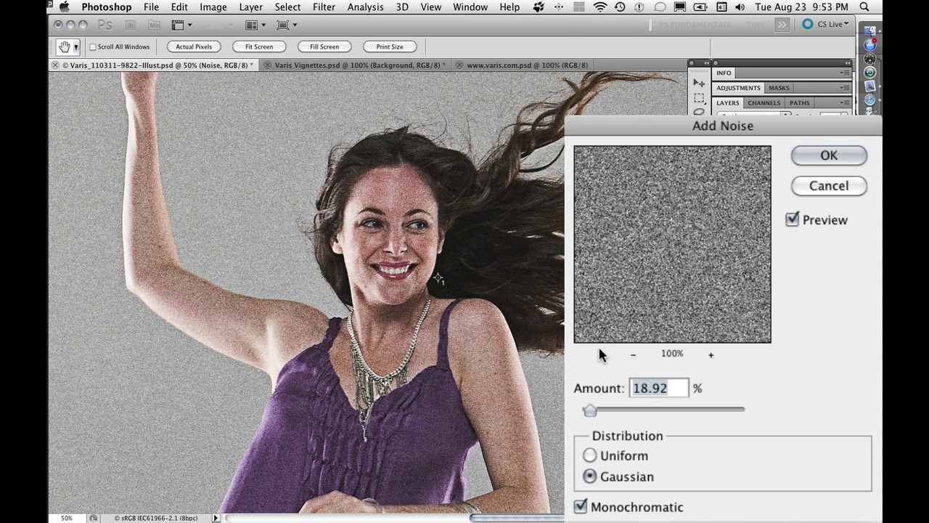
left_click_drag(590, 413, 588, 413)
type("15")
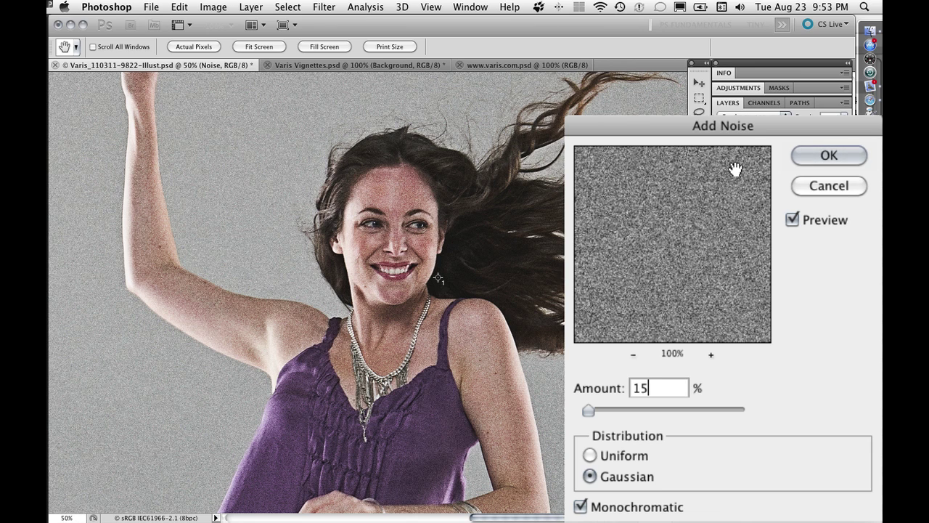
left_click(806, 157)
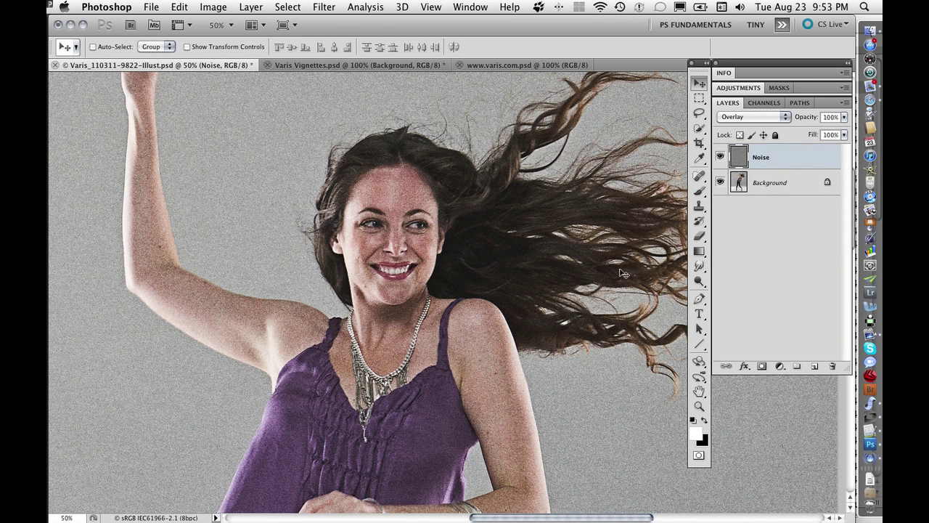
left_click(721, 157)
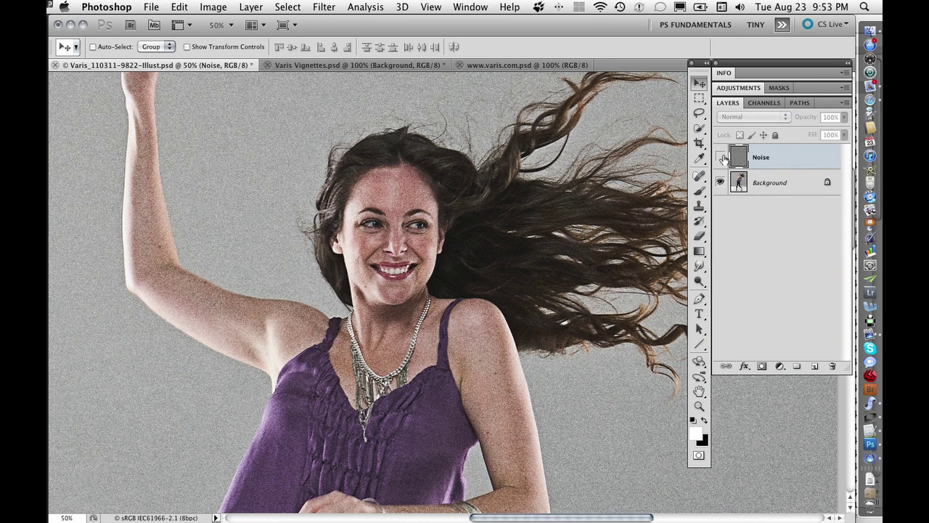
left_click(721, 157)
left_click(721, 157)
left_click(721, 157)
left_click(721, 157)
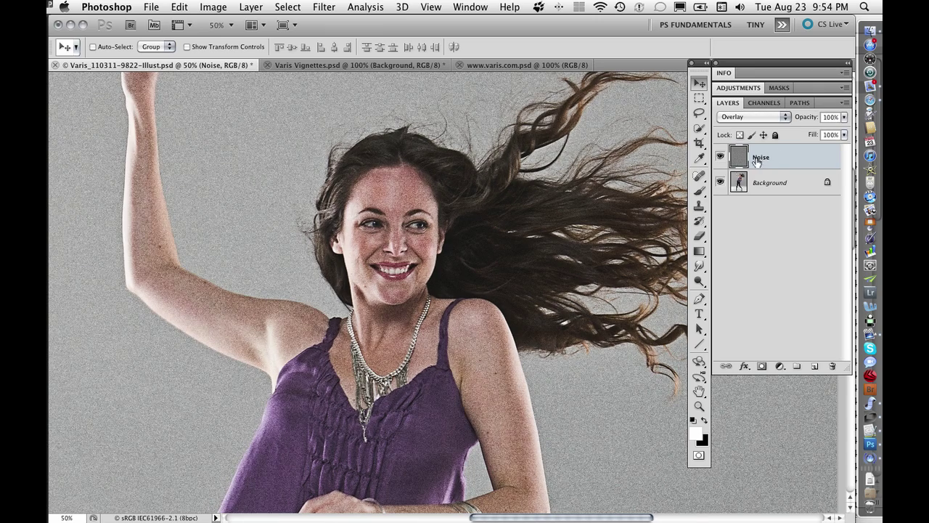
mouse_move(844, 117)
left_mouse_down()
mouse_move(845, 133)
mouse_move(828, 133)
mouse_move(841, 134)
left_mouse_up()
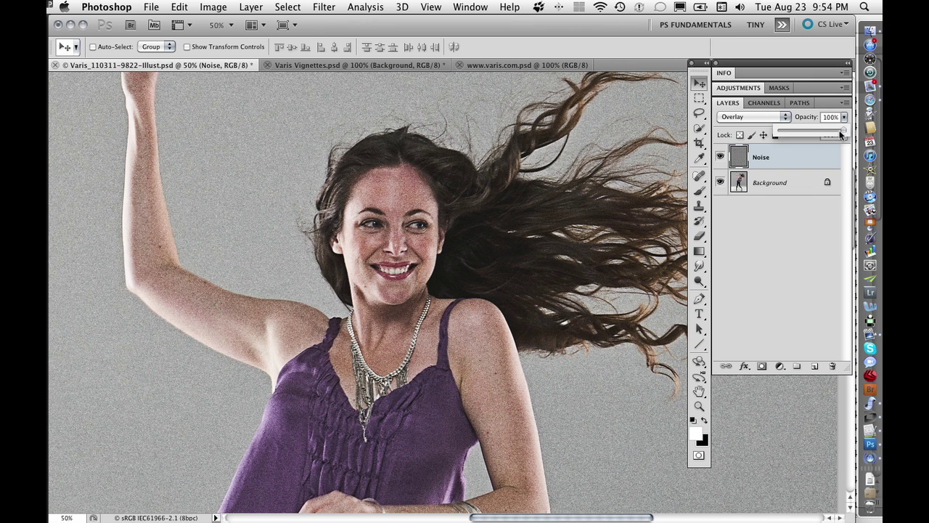
left_click(756, 117)
left_click(757, 126)
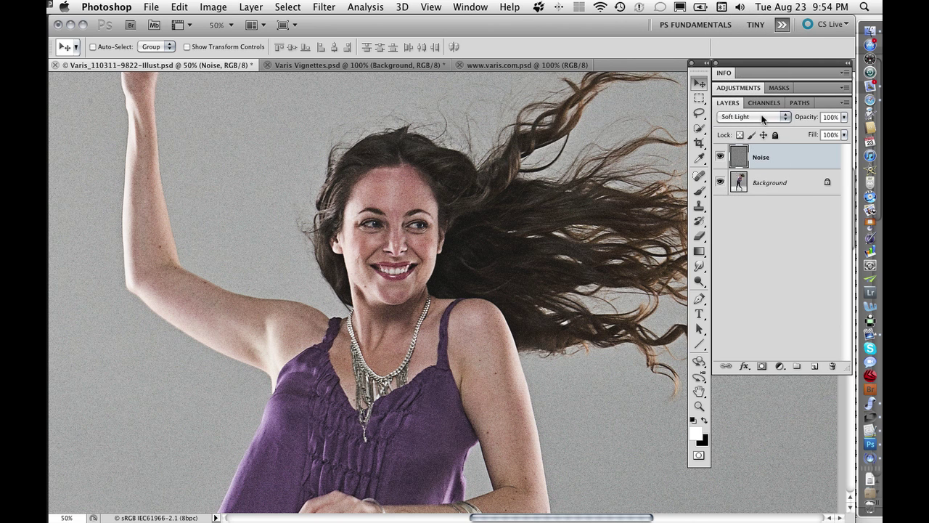
left_click(762, 119)
left_click(762, 107)
- Apply a 0.9-pixel Gaussian Blur to the Noise layer, comparing with Preview toggled
left_click(328, 9)
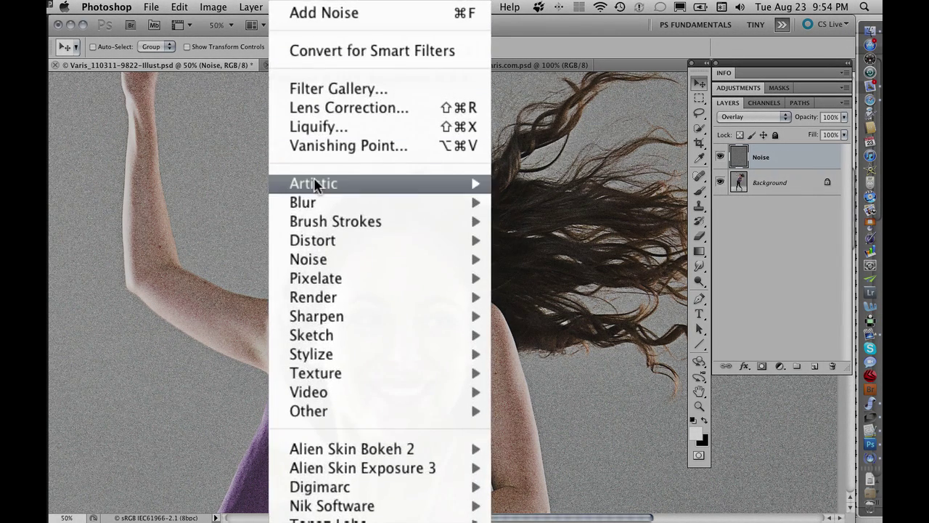
mouse_move(337, 150)
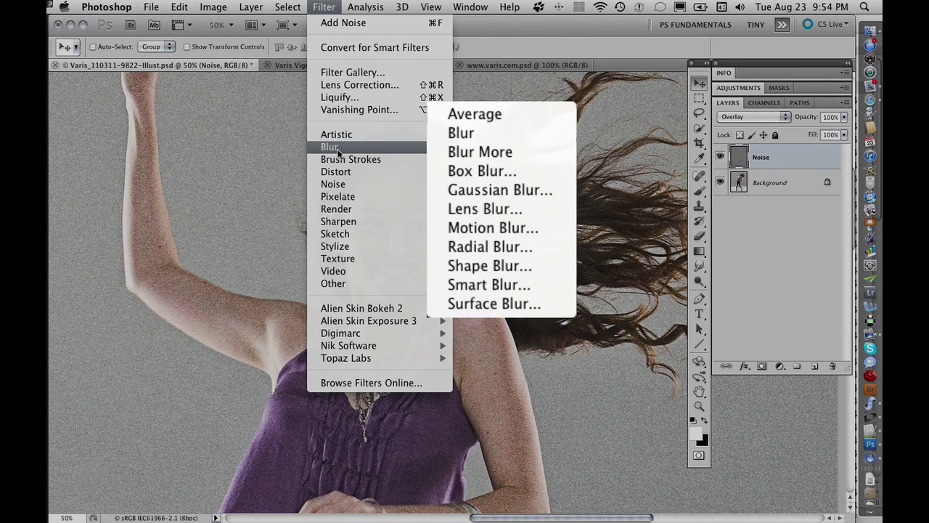
left_click(541, 190)
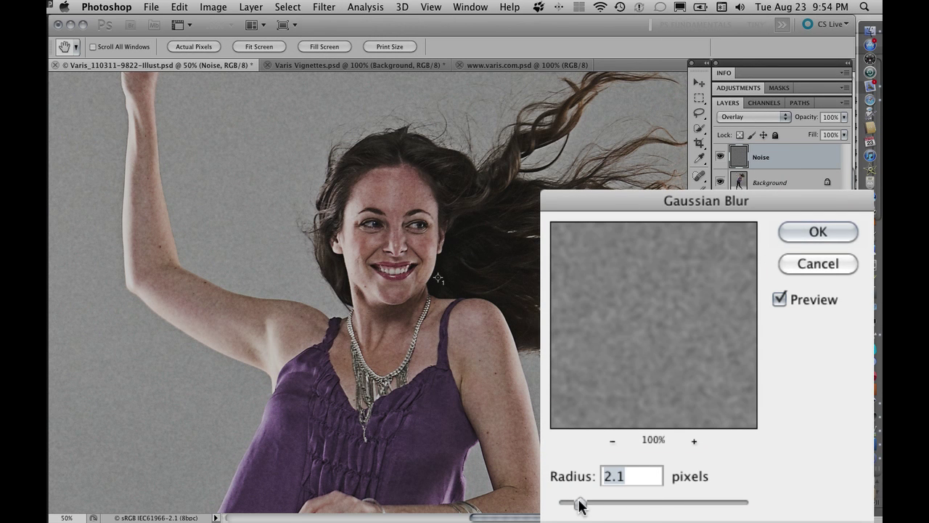
left_click_drag(580, 506, 566, 506)
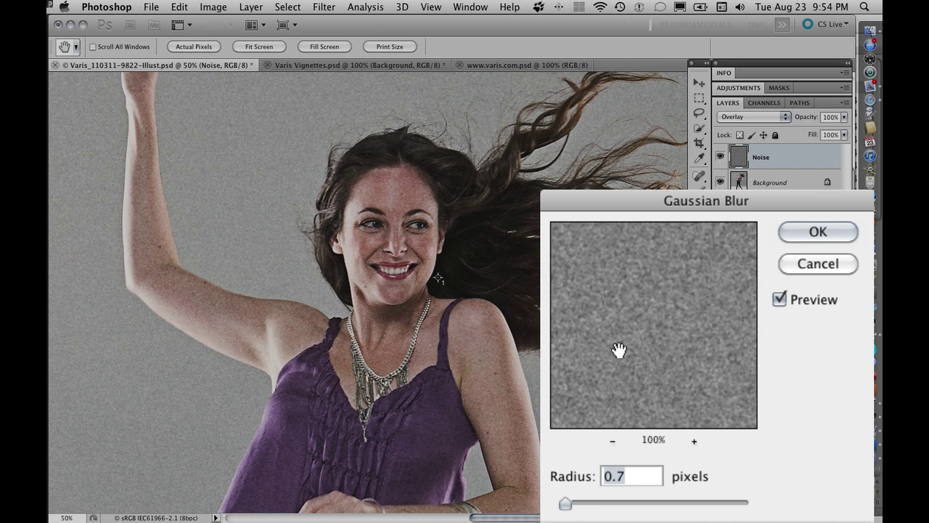
left_click_drag(567, 506, 564, 507)
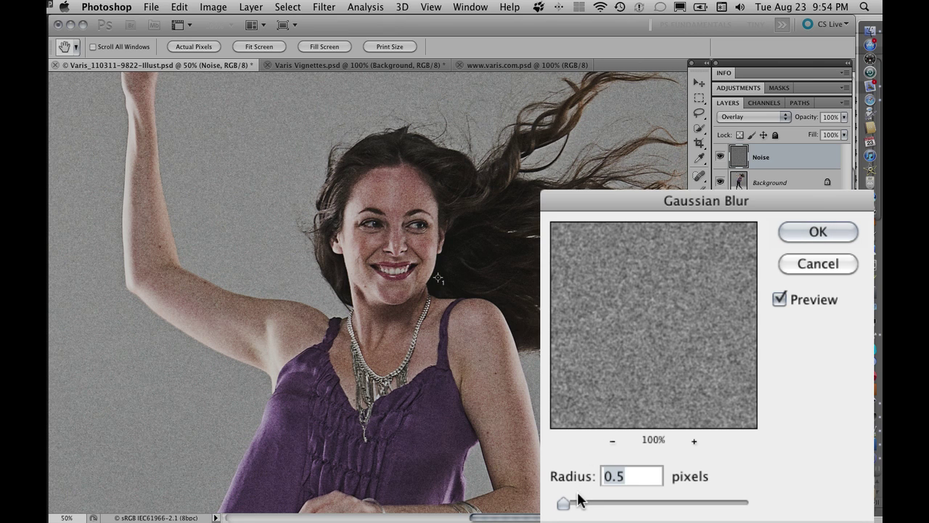
left_click(777, 297)
left_click(777, 297)
left_click_drag(564, 504, 567, 509)
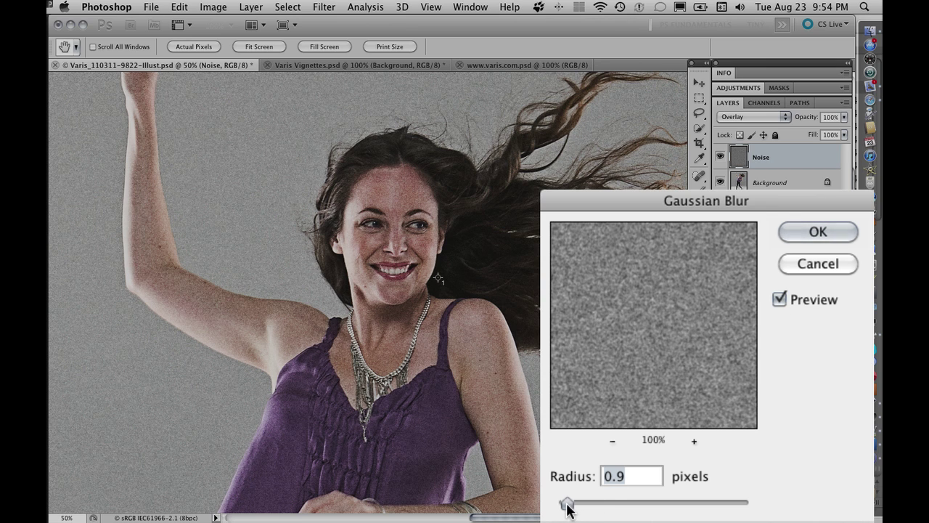
left_click(778, 299)
left_click(778, 299)
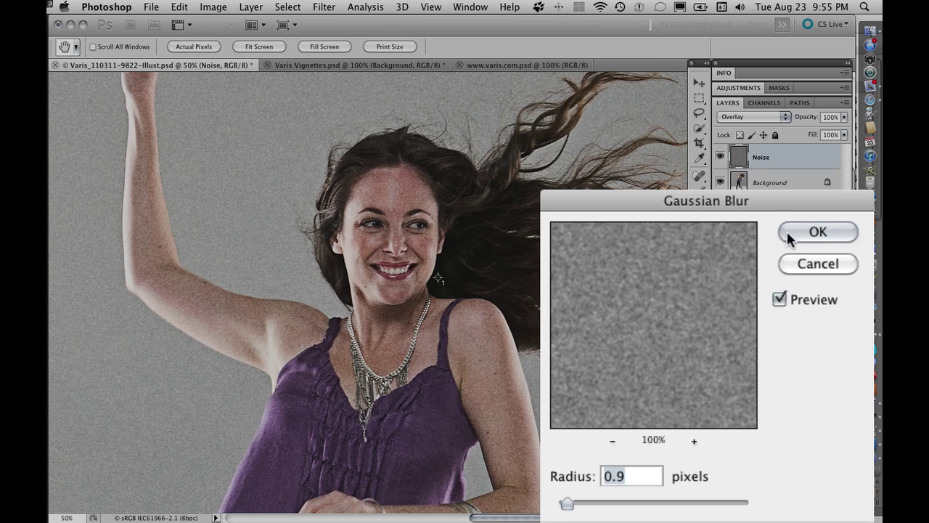
left_click(790, 234)
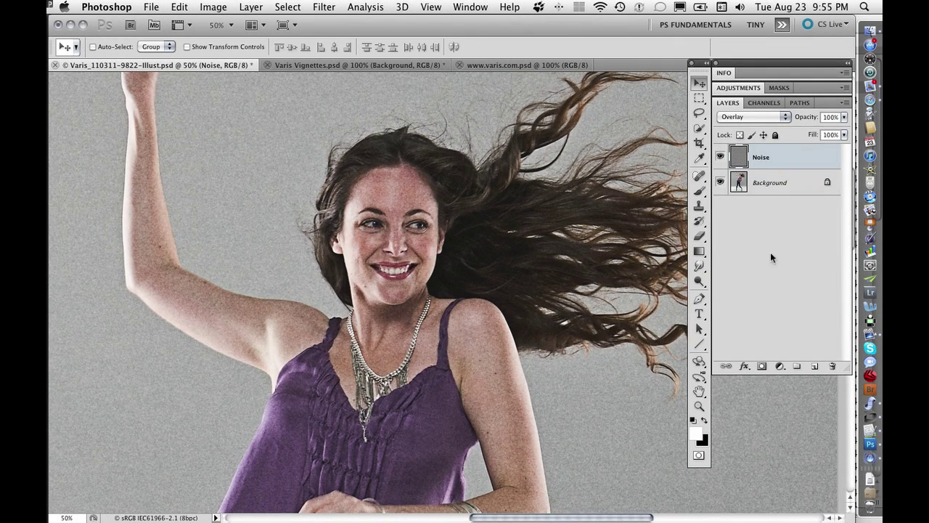
- Lower the Noise layer's opacity to 87%
left_click(845, 117)
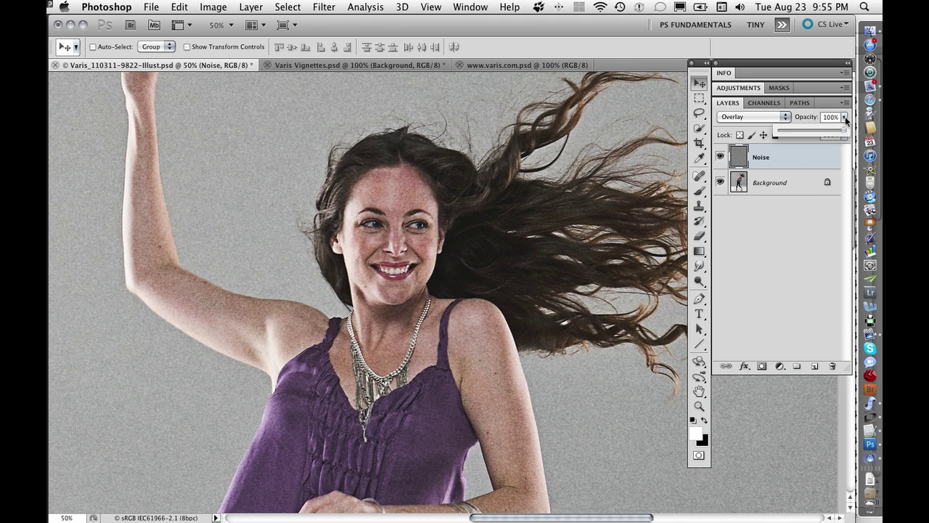
left_click_drag(843, 130, 837, 133)
scroll(550, 386, "down", 5)
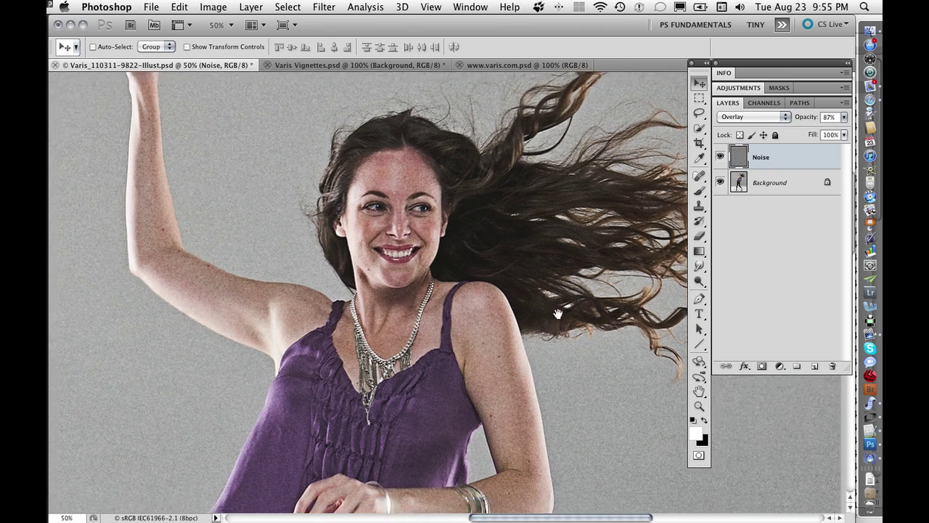
scroll(518, 276, "left", 5)
scroll(642, 371, "up", 5)
scroll(642, 371, "right", 5)
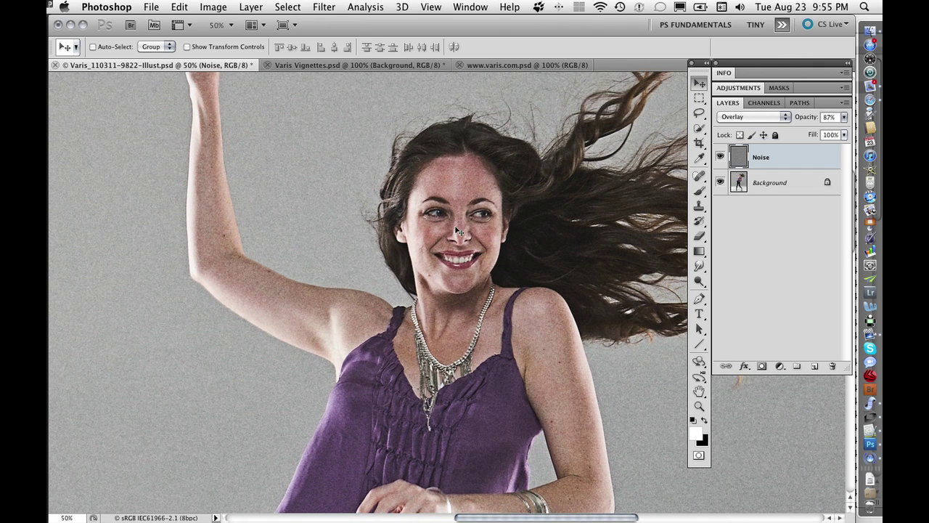
- Try Hard Light blending on the Noise layer, then return it to Overlay
left_click(764, 120)
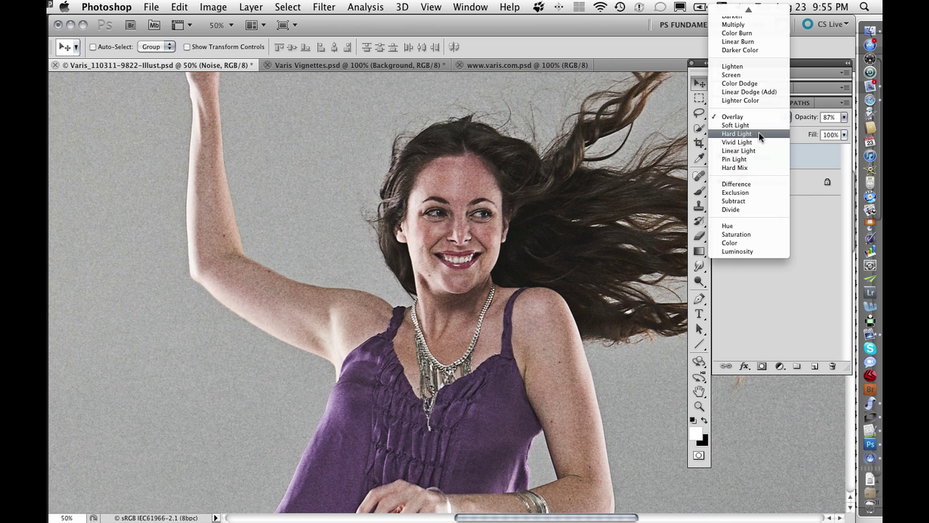
left_click(759, 133)
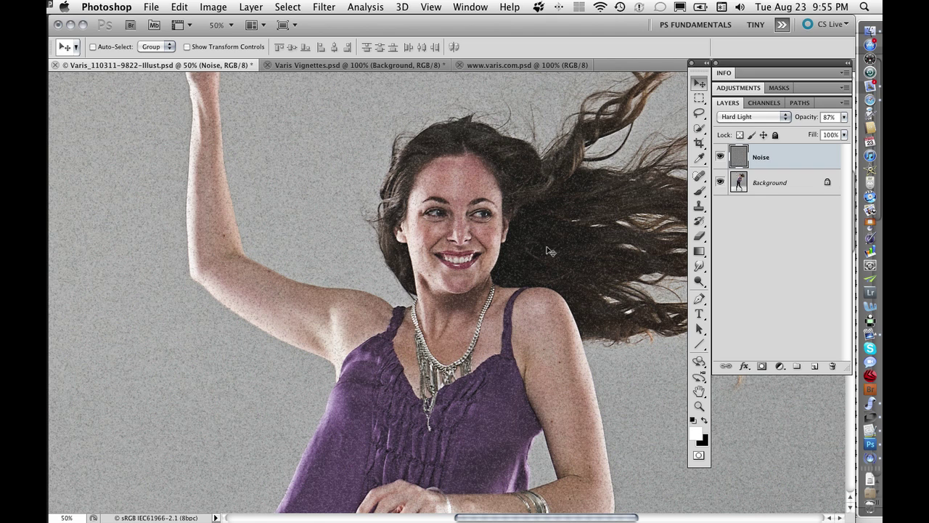
left_click_drag(581, 369, 521, 343)
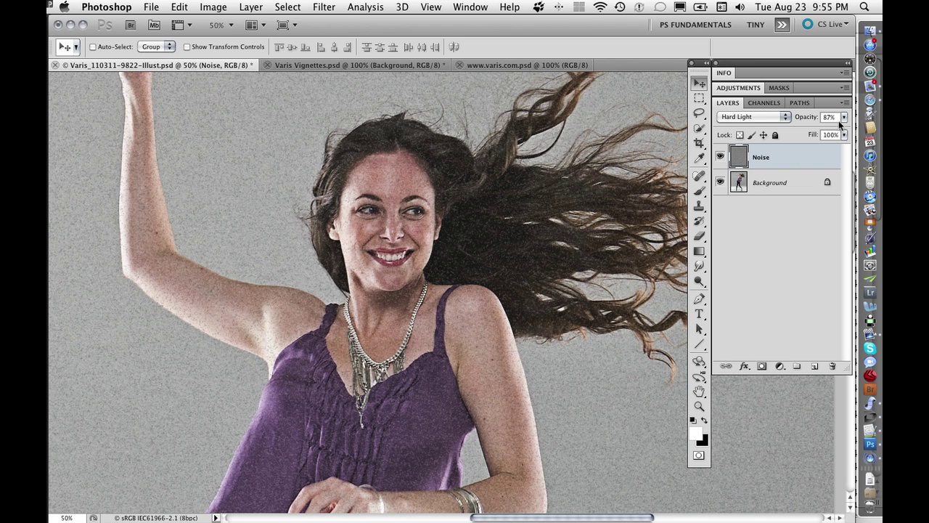
left_click(756, 116)
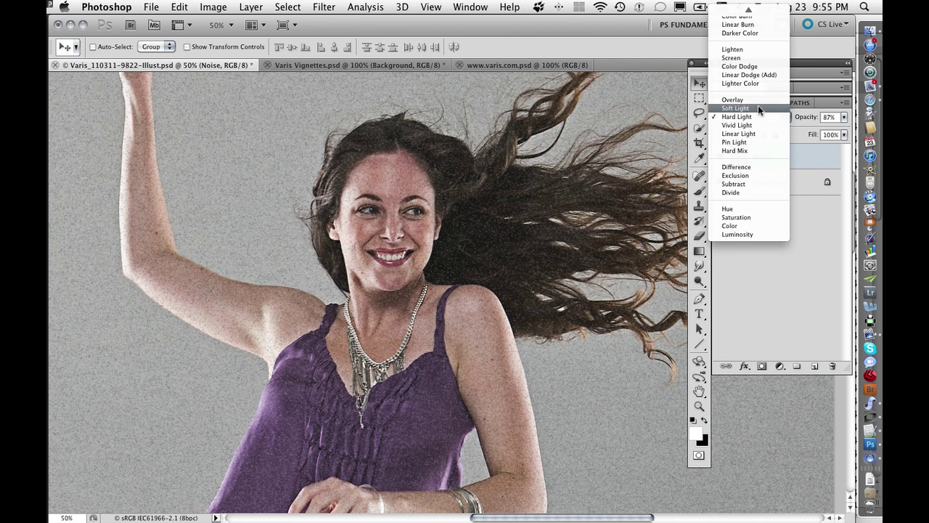
left_click(758, 101)
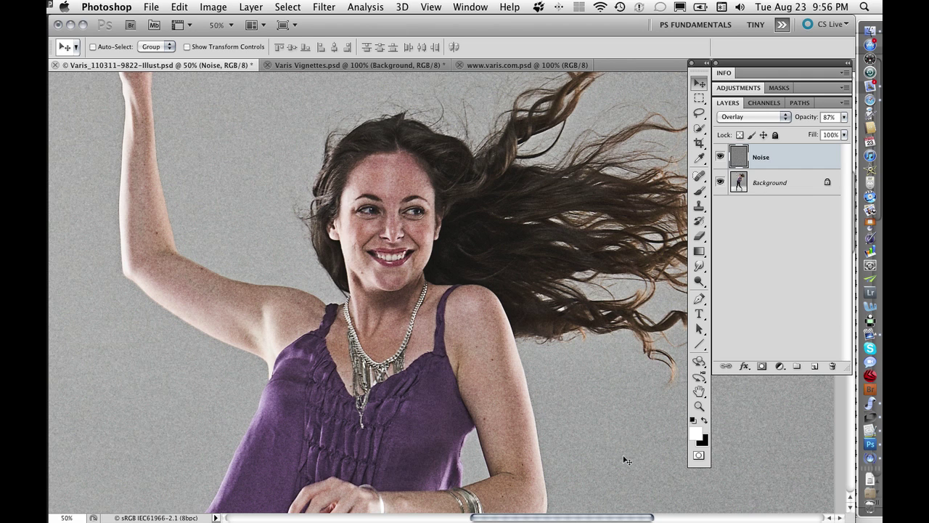
- Reduce the Noise layer's opacity to 83% while checking the face and torso
left_click_drag(485, 469, 602, 486)
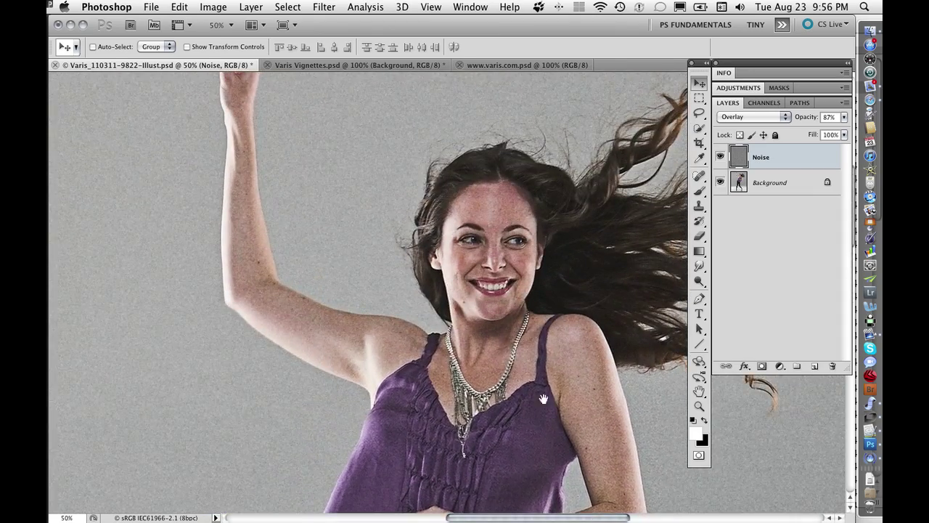
left_click_drag(452, 316, 372, 322)
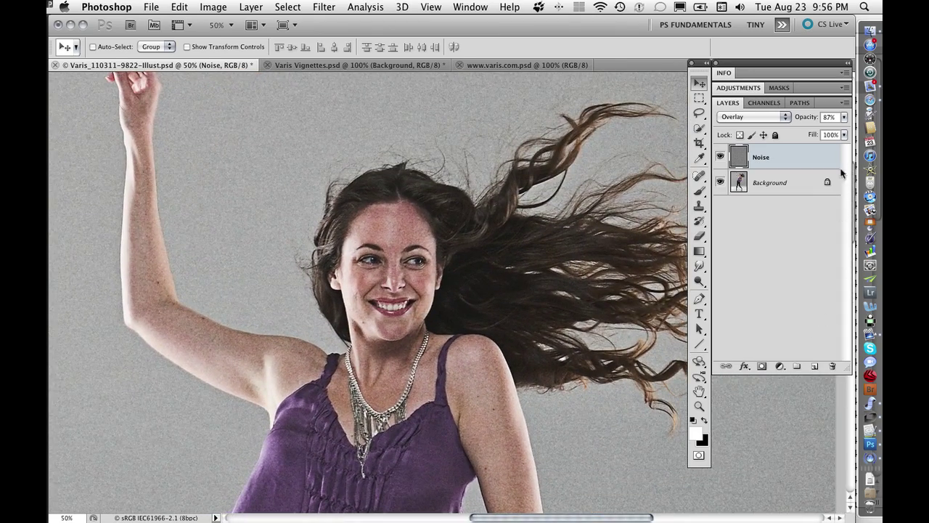
left_click(844, 118)
left_click_drag(843, 123, 833, 132)
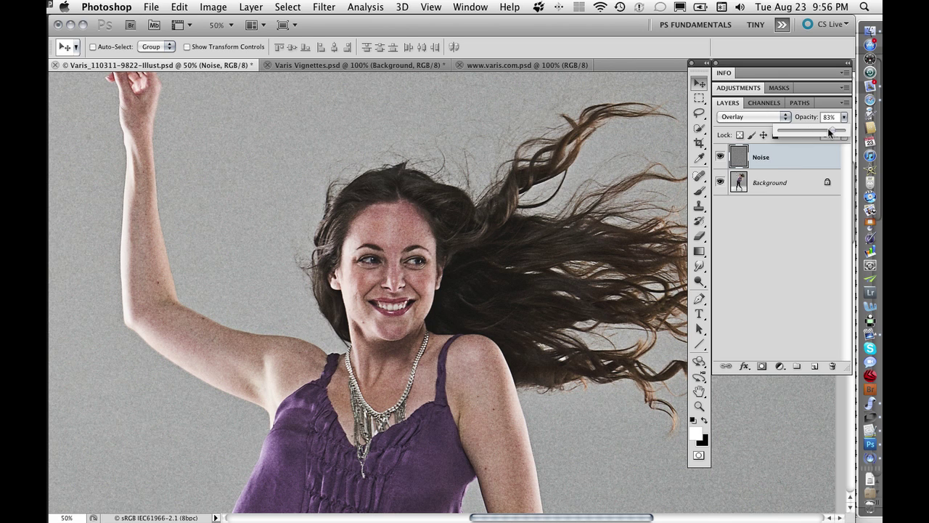
- Set the Noise layer back to 100% opacity in Normal blend mode
left_click_drag(832, 132, 862, 135)
left_click(760, 117)
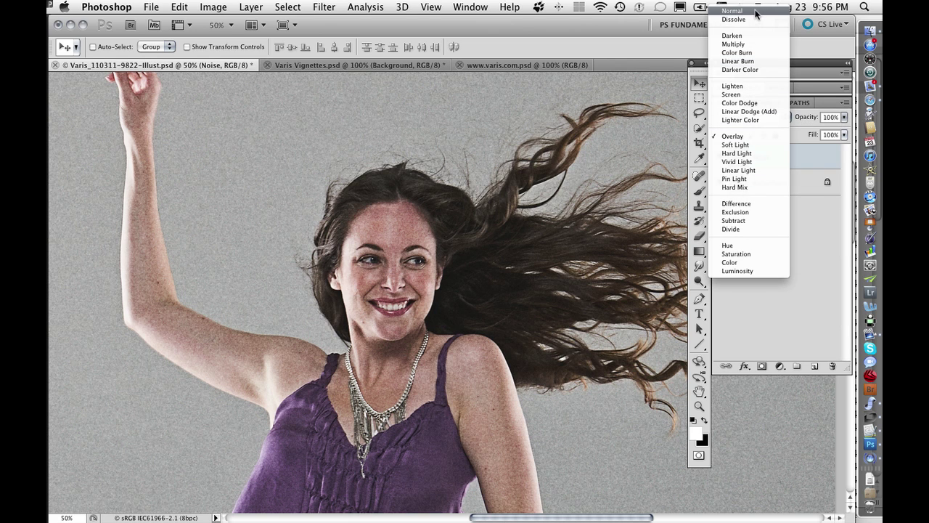
left_click(755, 12)
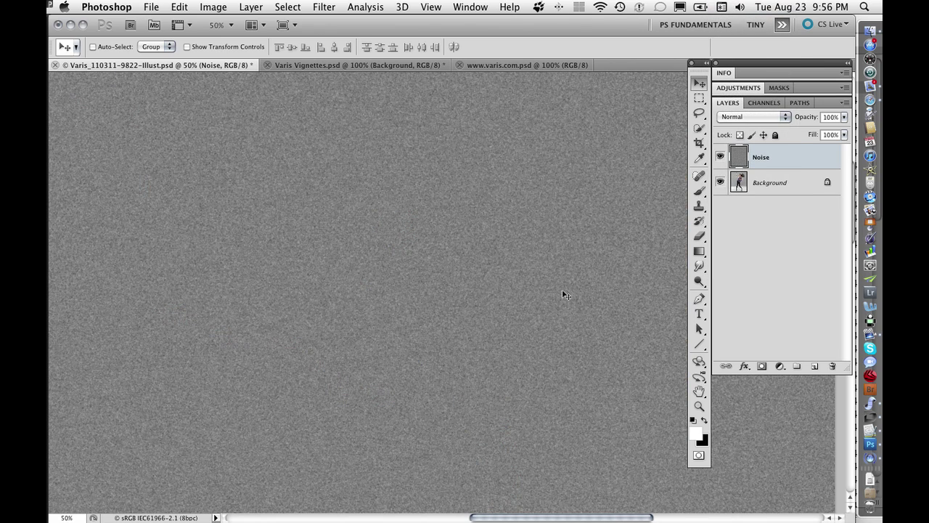
- Select the whole noise canvas and define it as a pattern named 'Film Grain'
key("super+minus")
key("super+minus")
key("super+minus")
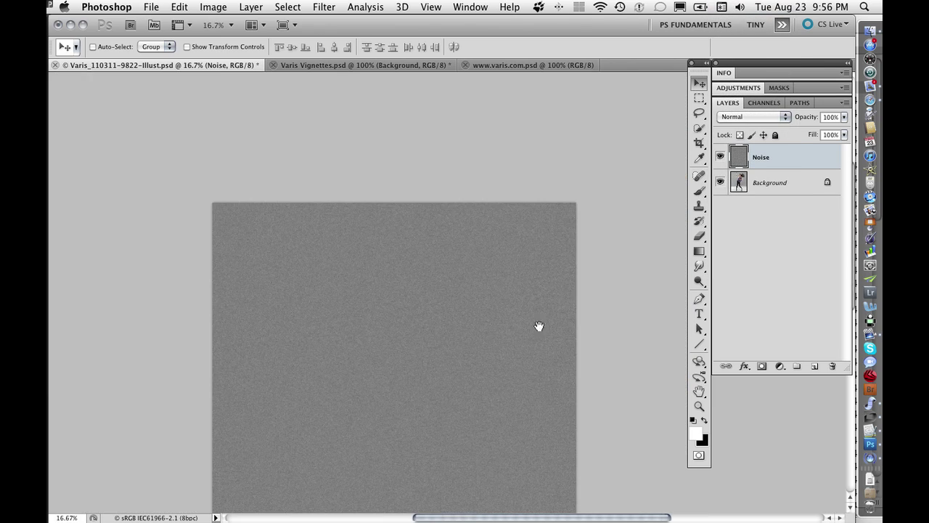
left_click_drag(539, 326, 545, 208)
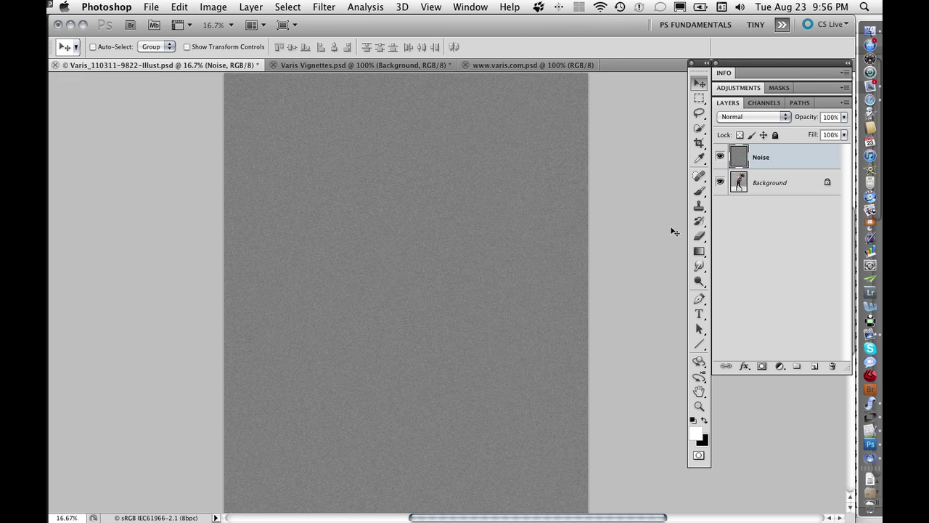
key("super+a")
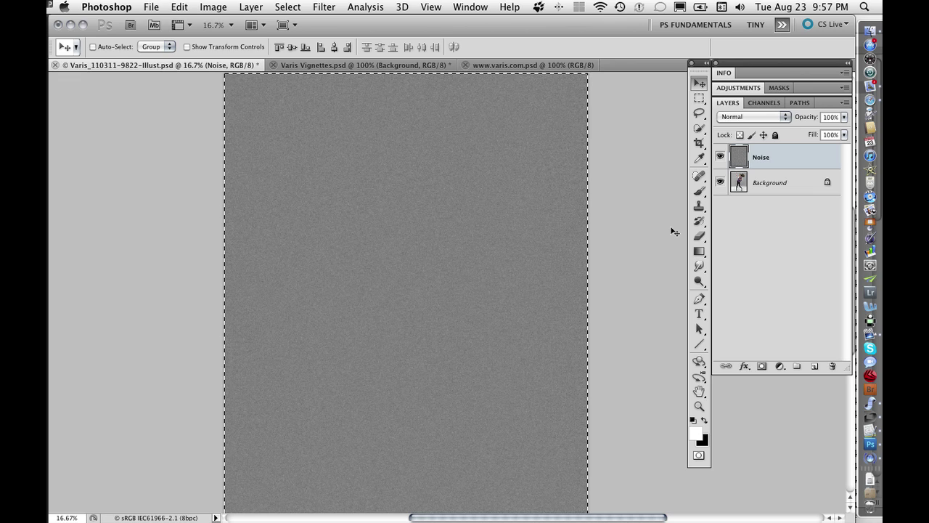
left_click(178, 7)
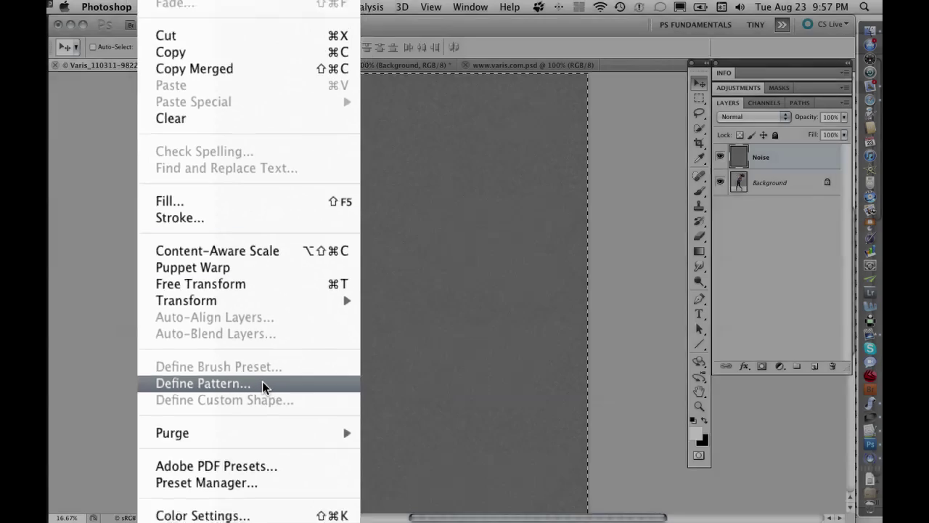
left_click(265, 412)
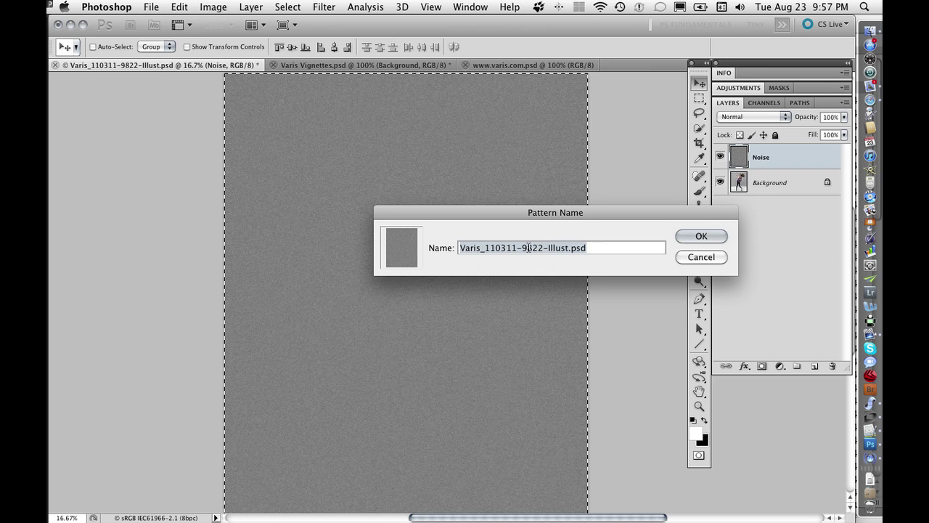
type("F")
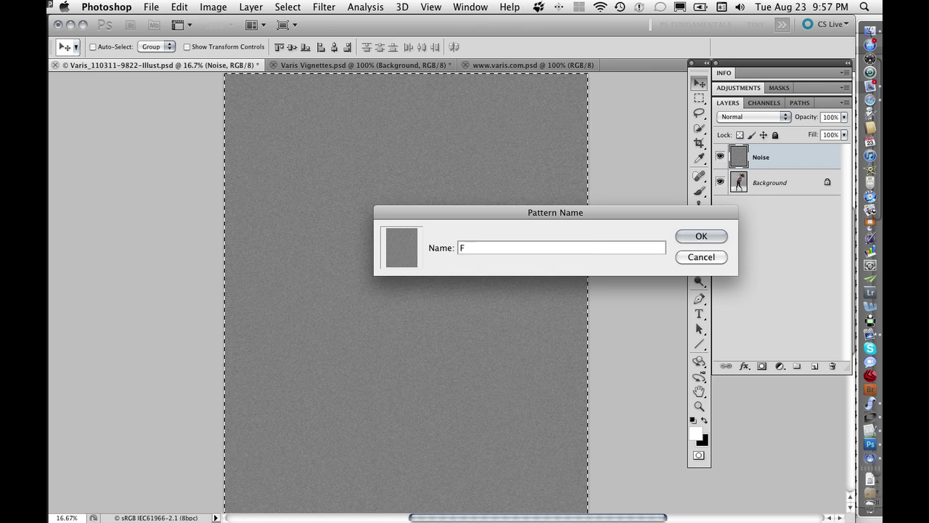
type("ilm Grain")
left_click(687, 235)
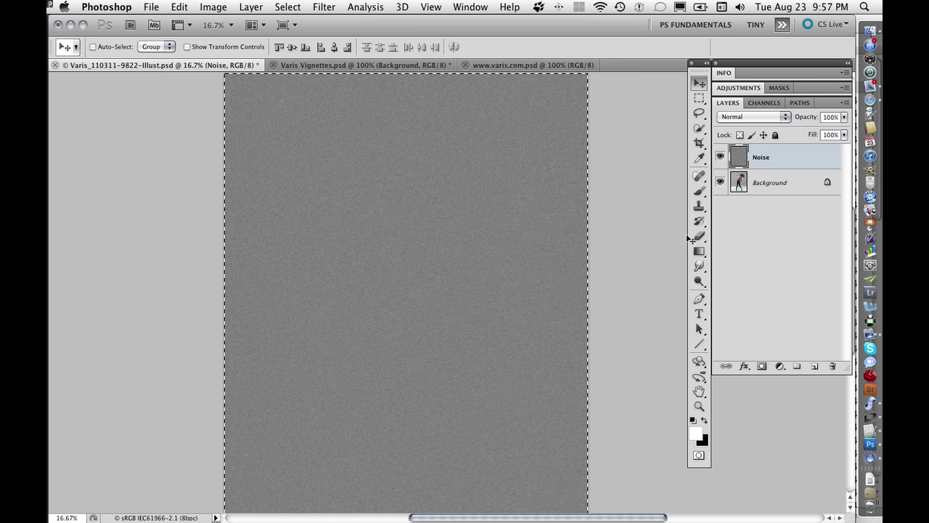
- Deselect, delete the Noise layer, and zoom to 50% framing the dancer's face and shoulders
key("super+d")
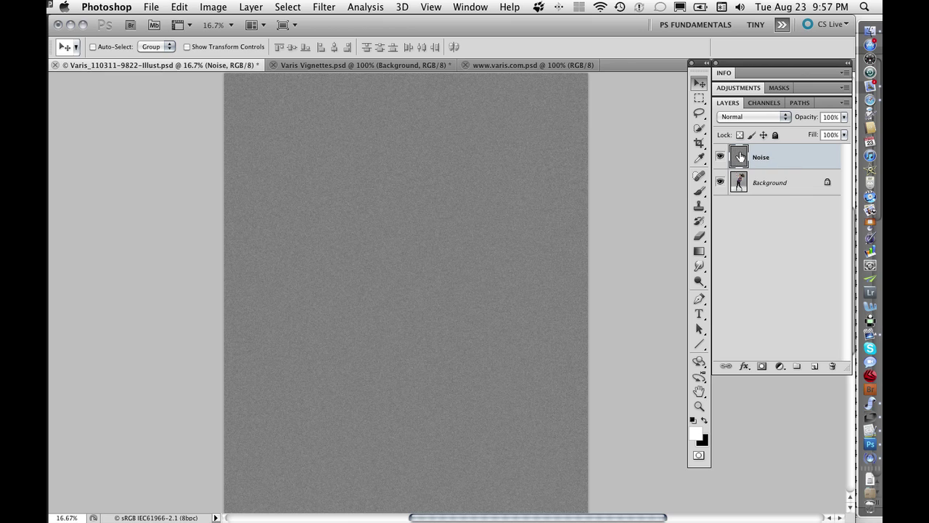
left_click_drag(740, 157, 832, 363)
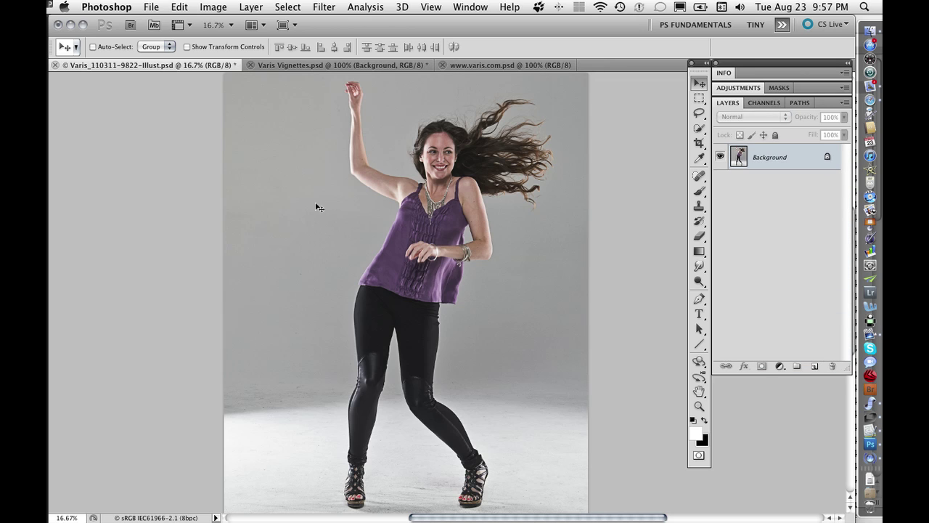
key("super+equal")
key("super+equal")
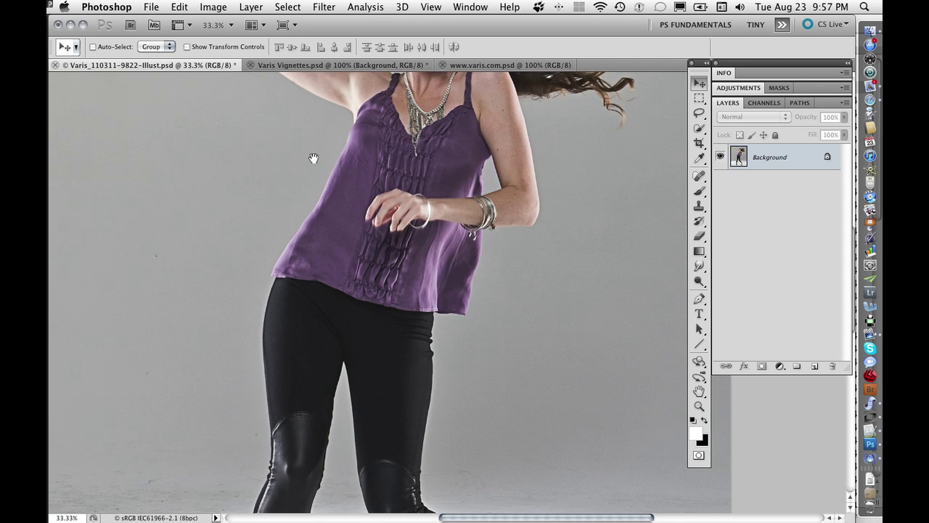
left_click_drag(316, 159, 315, 297)
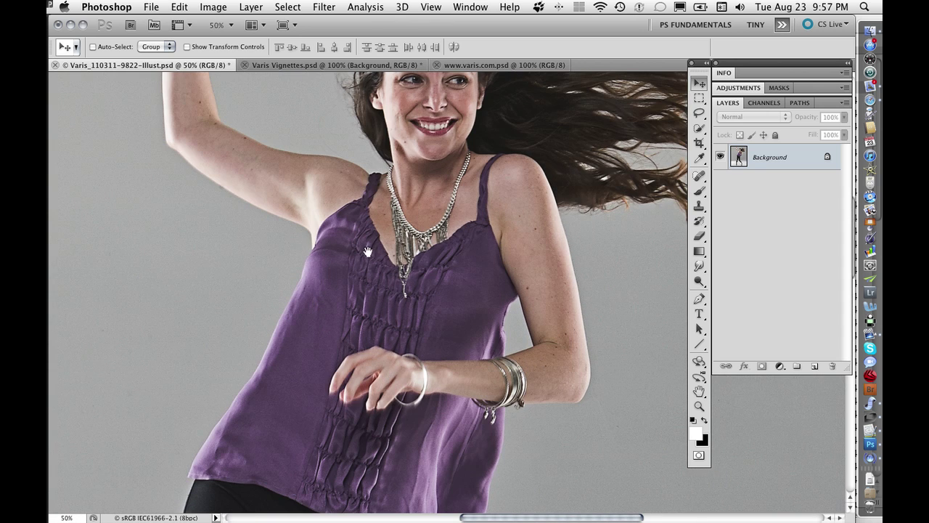
key("super+equal")
left_click_drag(368, 251, 348, 368)
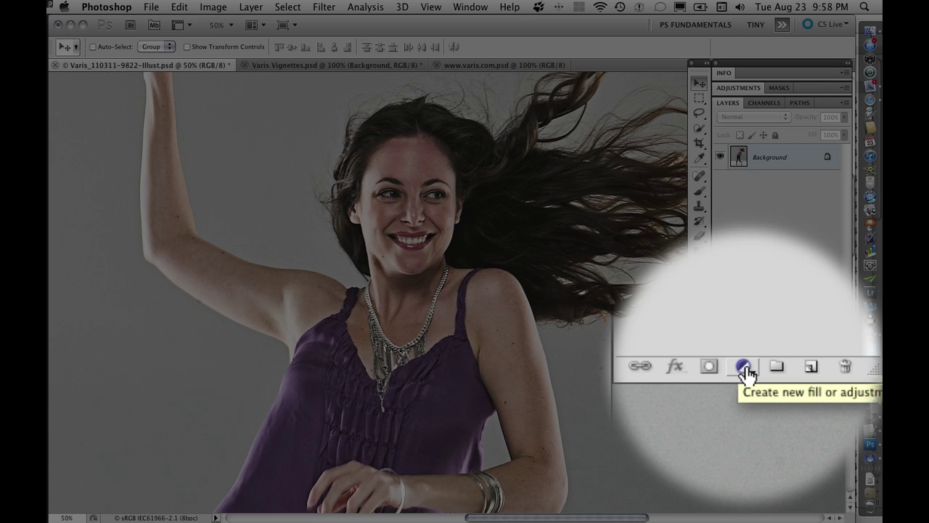
- Add a Pattern Fill layer using the Film Grain pattern, blended in Overlay mode
left_click(744, 366)
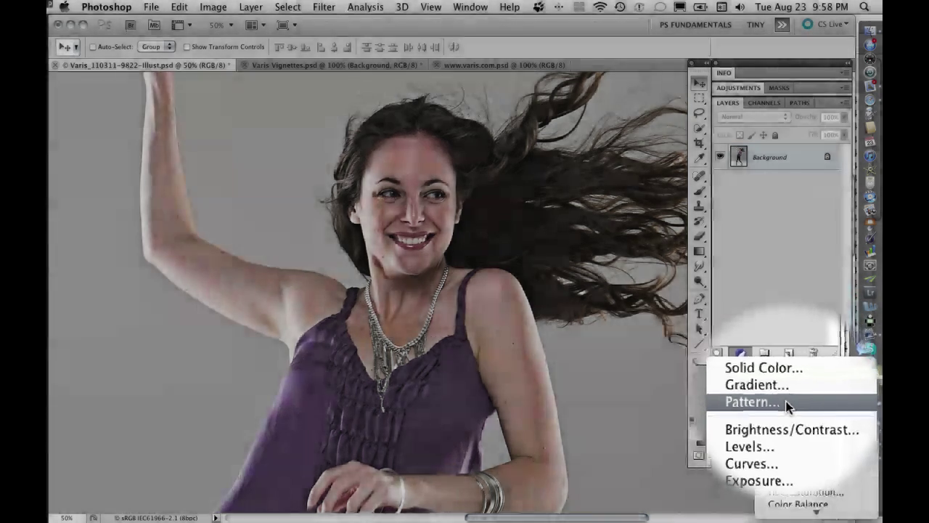
left_click(811, 403)
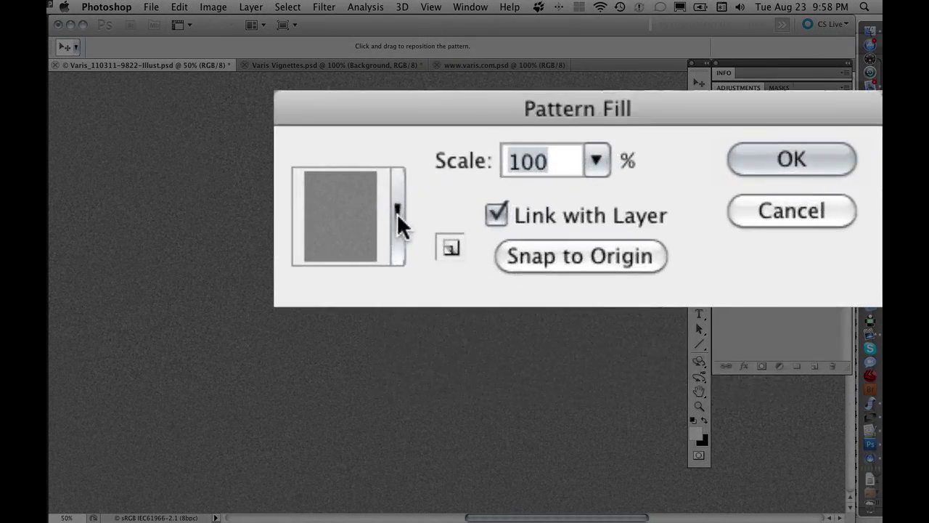
left_click(397, 211)
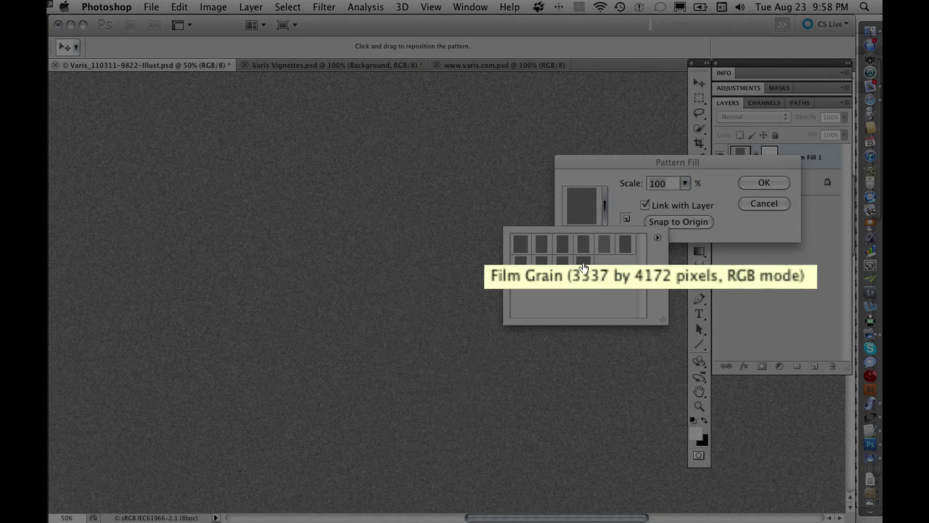
left_click(583, 262)
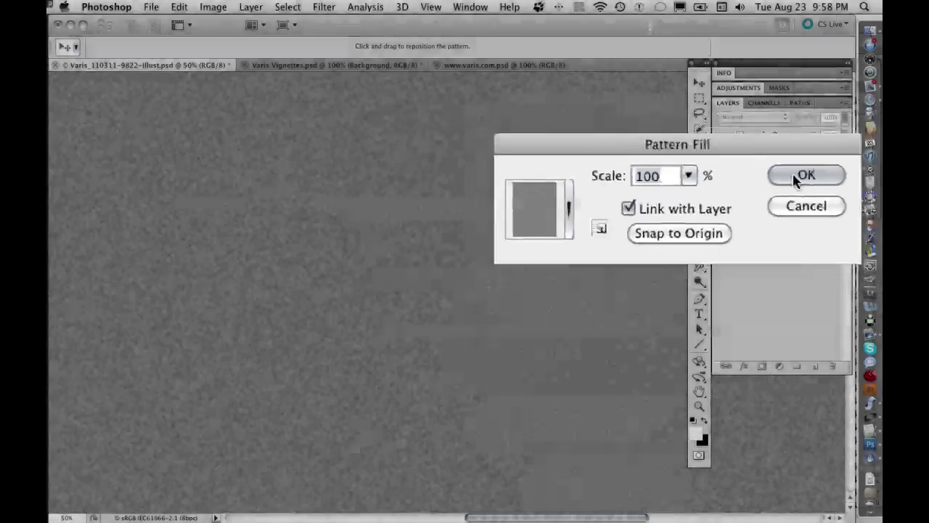
left_click(805, 175)
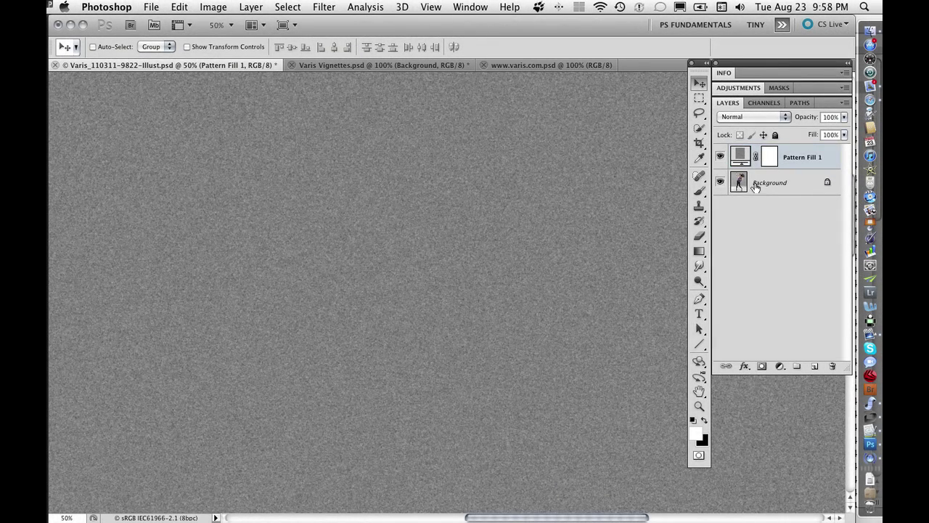
left_click(775, 117)
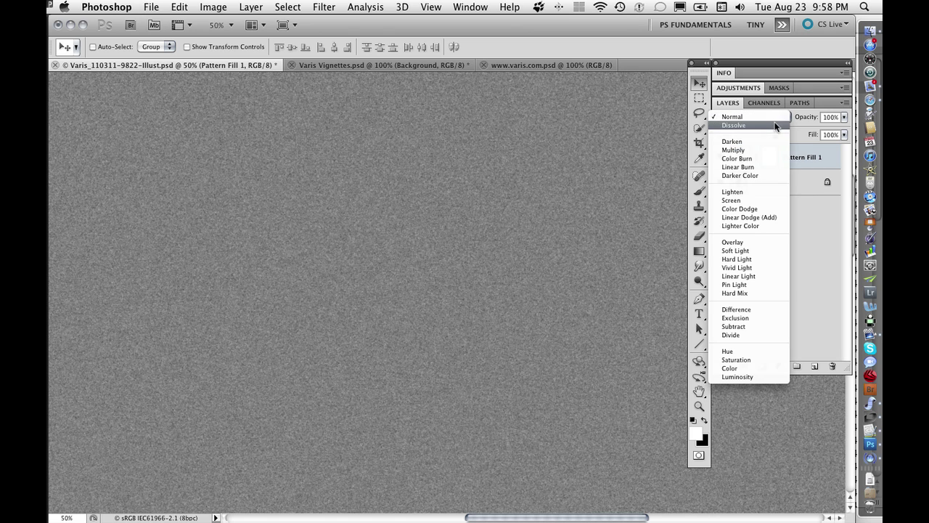
left_click(763, 241)
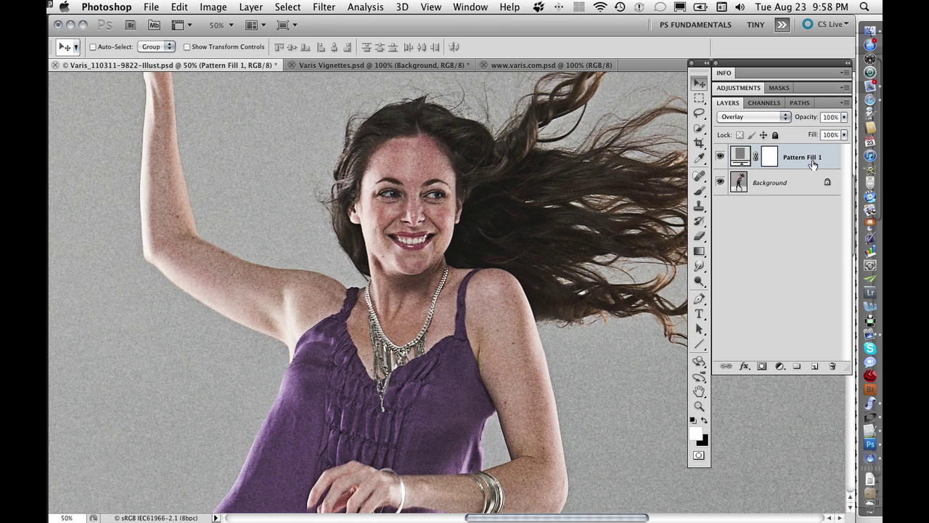
- Reopen the Pattern Fill 1 settings and adjust the Film Grain pattern's scale
double_click(740, 156)
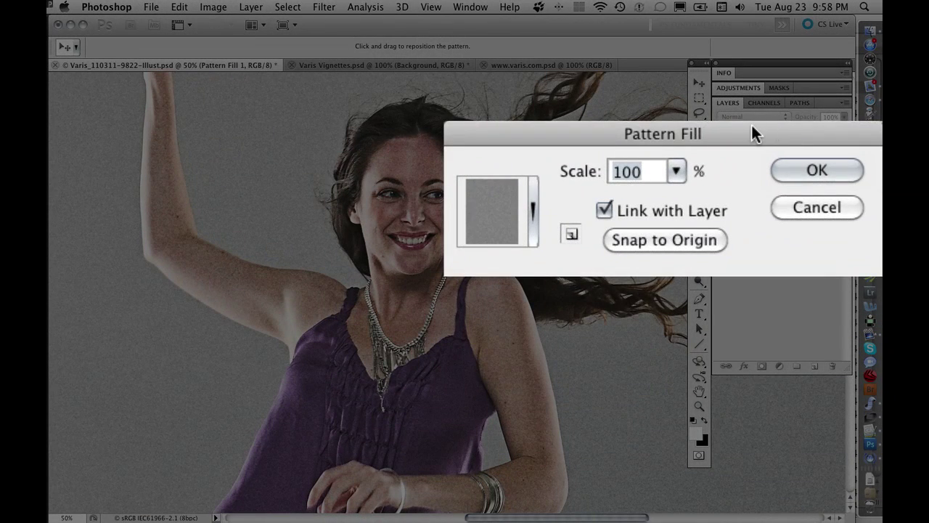
left_click_drag(752, 123, 752, 150)
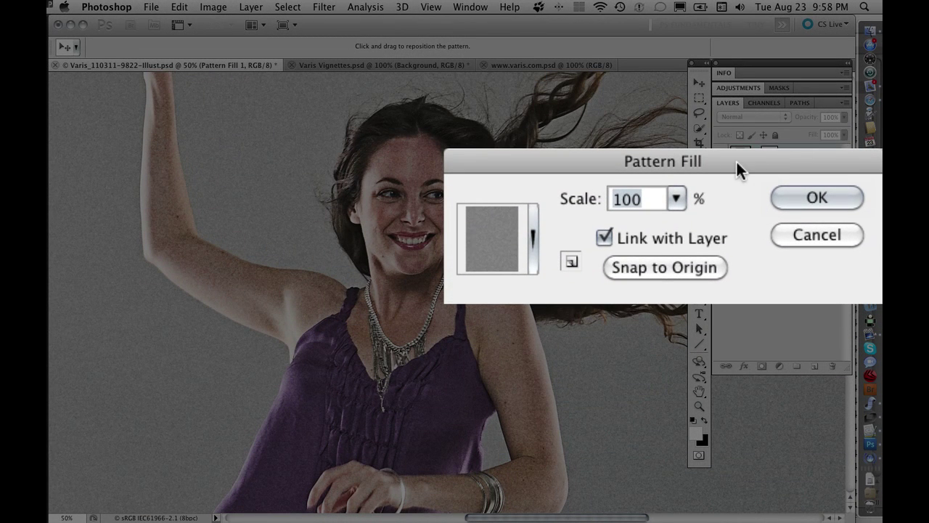
left_click(647, 199)
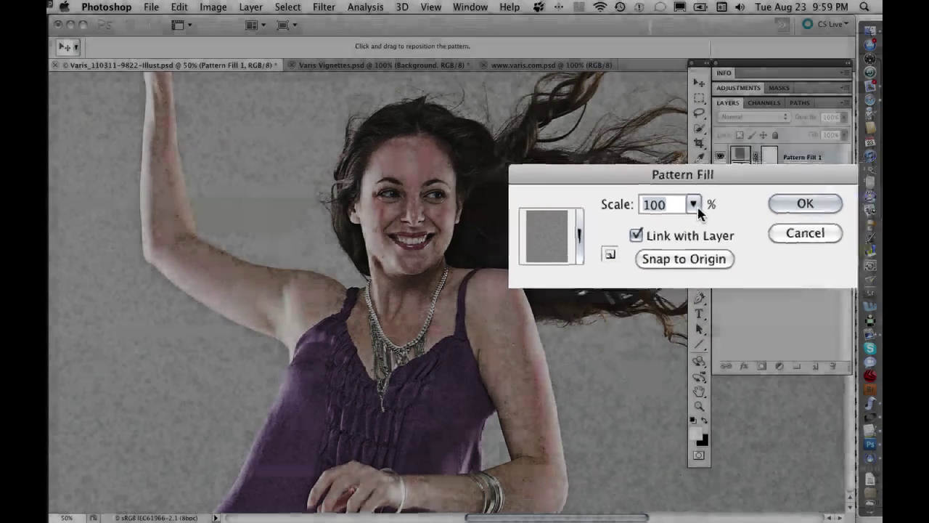
left_click(690, 210)
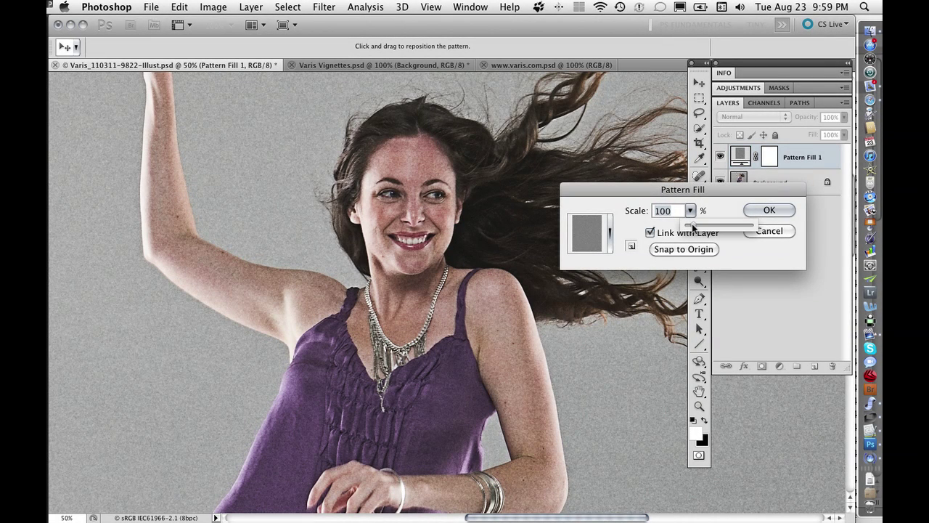
left_click_drag(693, 227, 689, 226)
left_click_drag(693, 226, 693, 226)
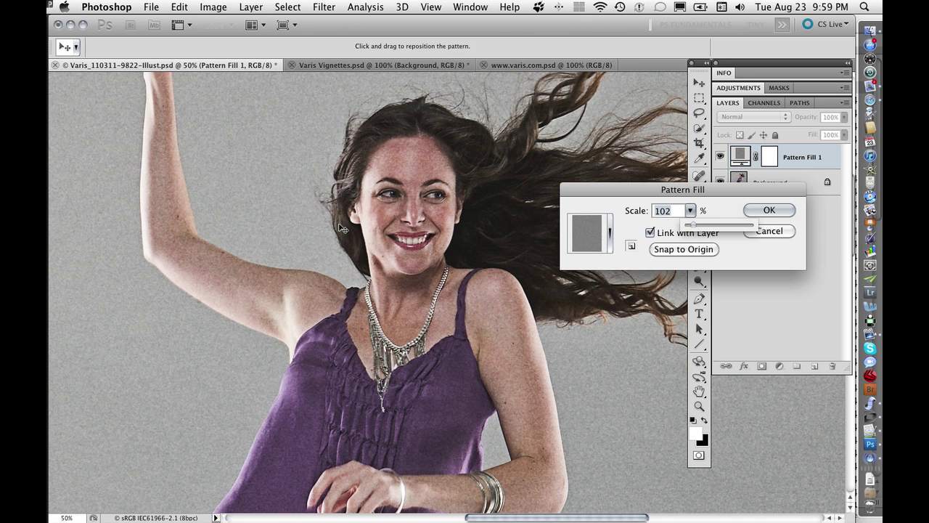
left_click(768, 210)
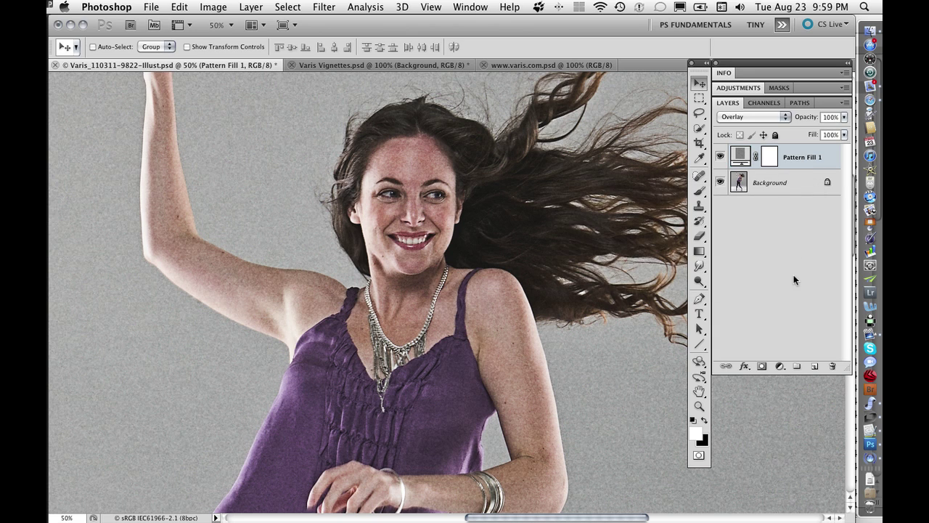
- Lower the Pattern Fill 1 layer's opacity to 88%, then hide the layer
left_click(845, 121)
left_click_drag(844, 130, 836, 131)
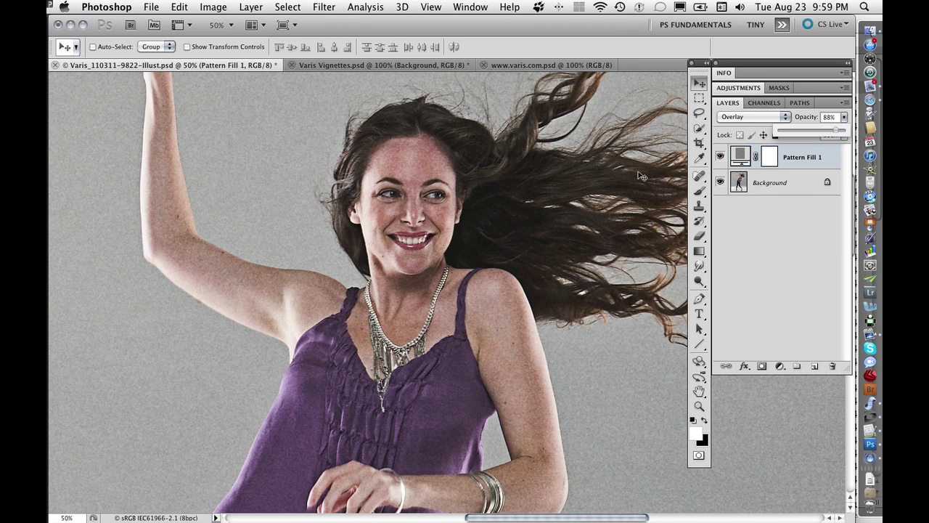
left_click(720, 158)
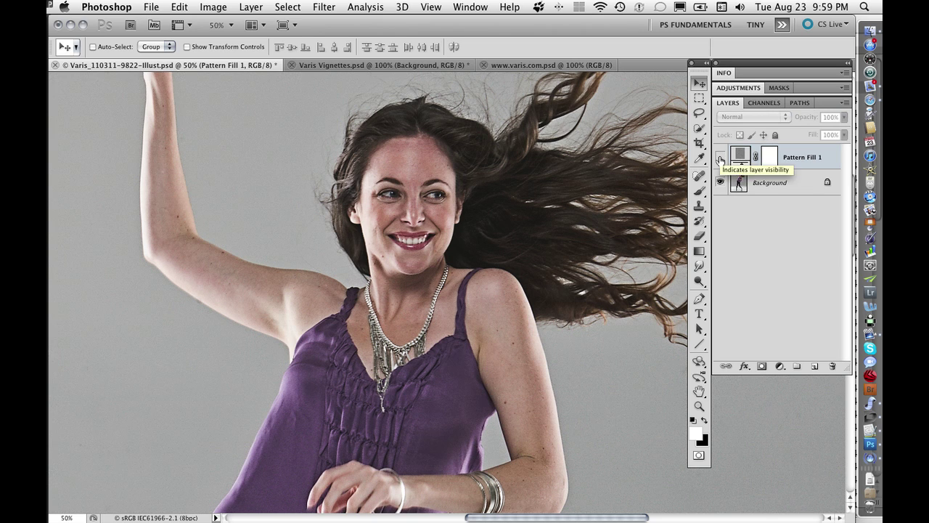
- Create a new Overlay-mode layer named 'Texture', filled with 50% neutral gray
left_click(815, 367, "alt")
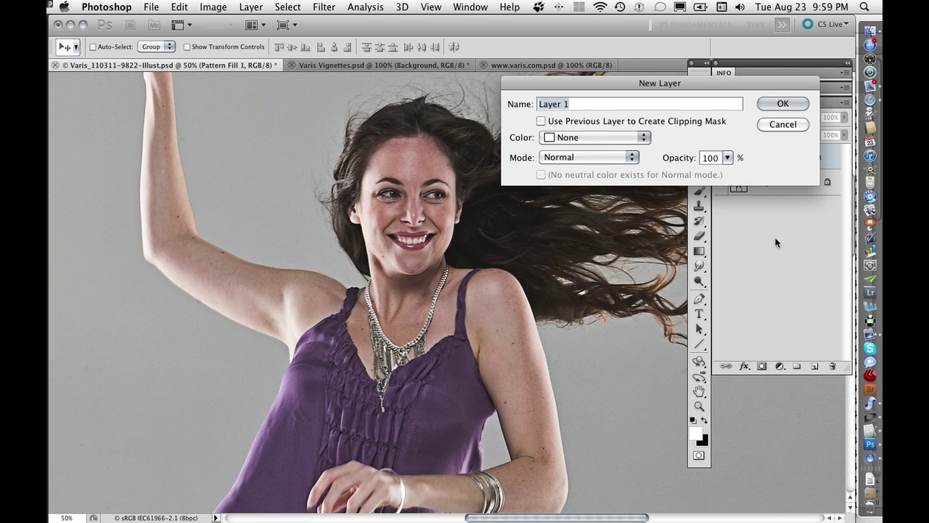
left_click(593, 156)
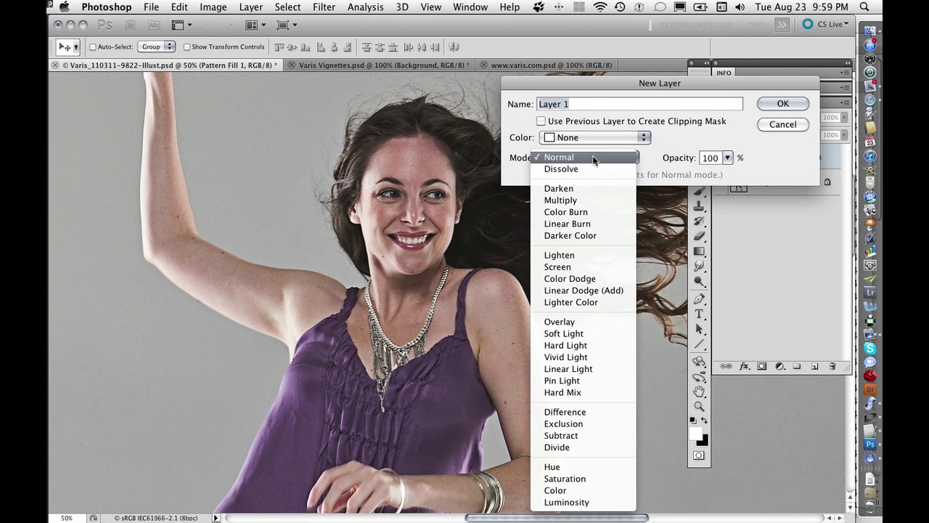
left_click(583, 319)
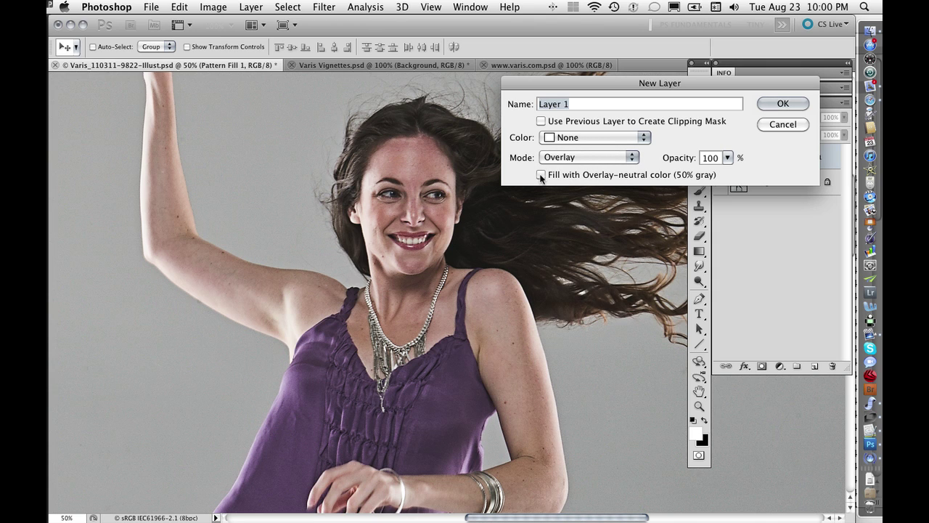
left_click(541, 175)
type("Texture")
left_click(767, 101)
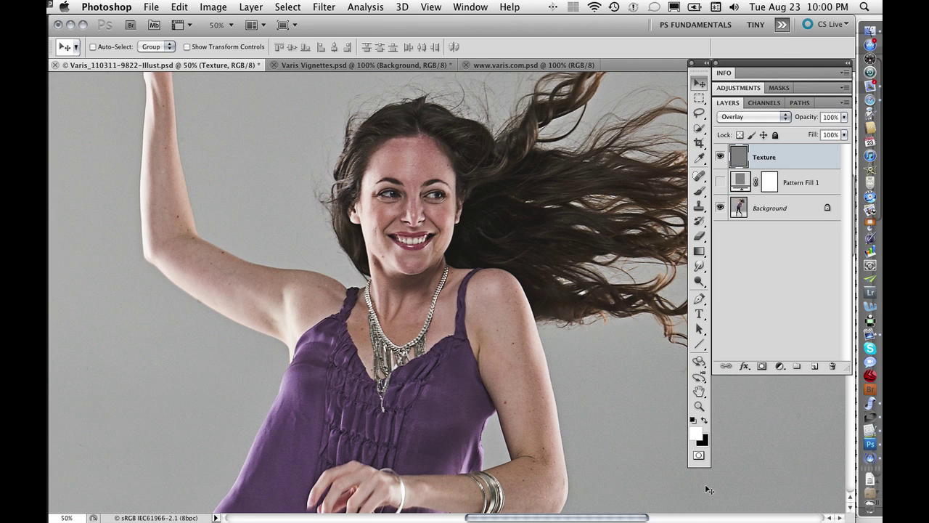
- Render Clouds onto the Texture layer and set its blend mode to Normal
left_click(325, 7)
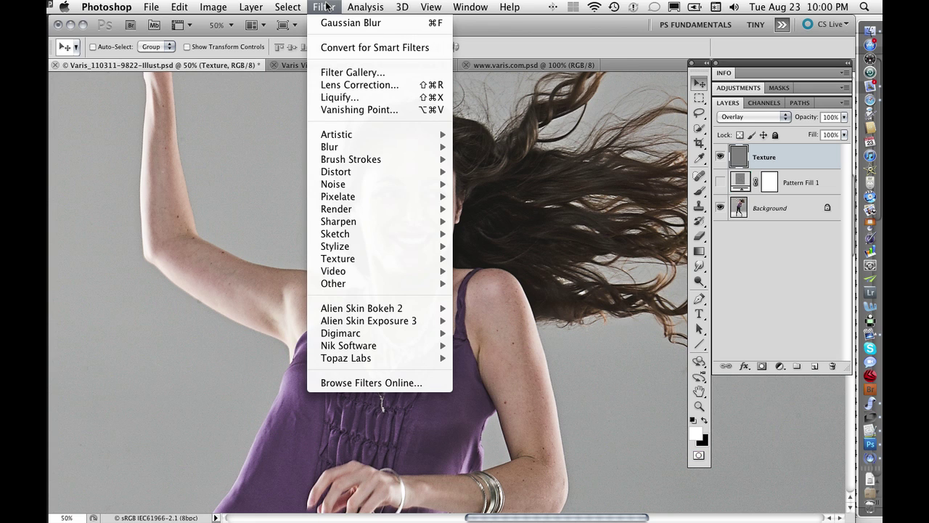
mouse_move(336, 213)
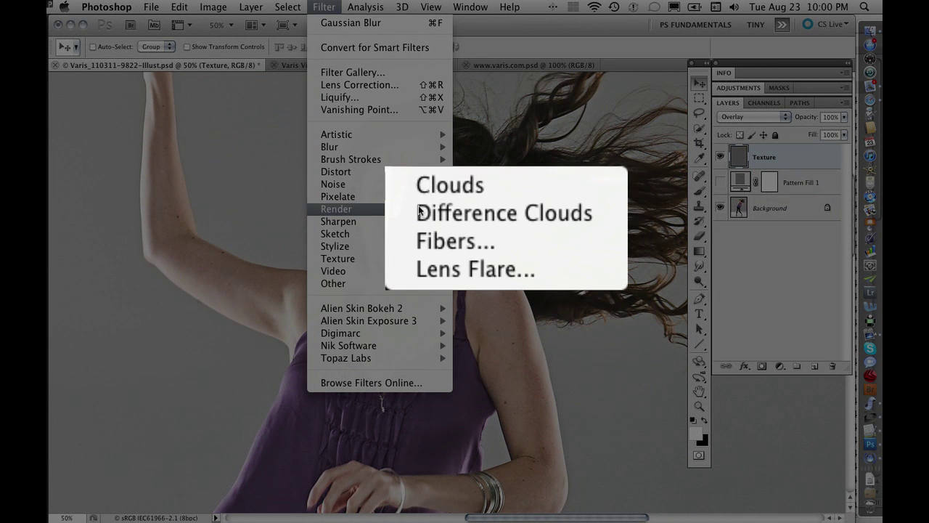
left_click(508, 180)
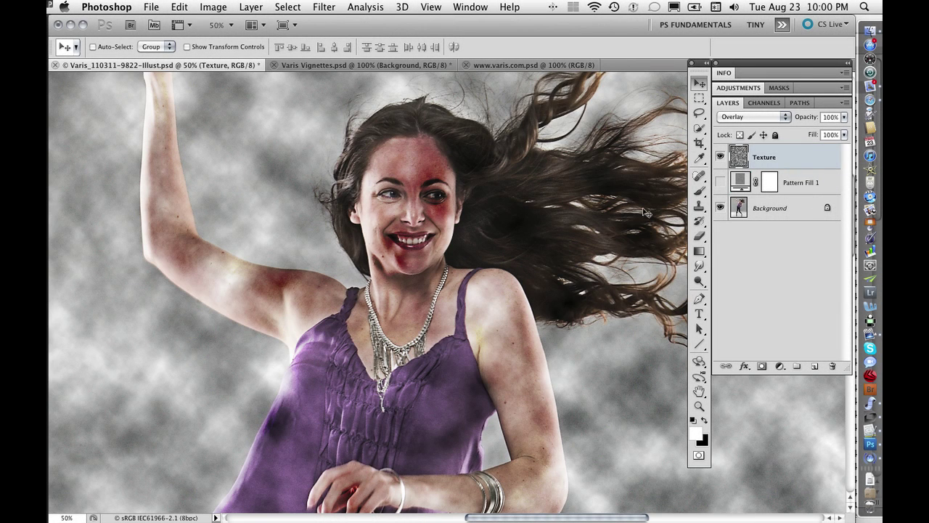
left_click(753, 117)
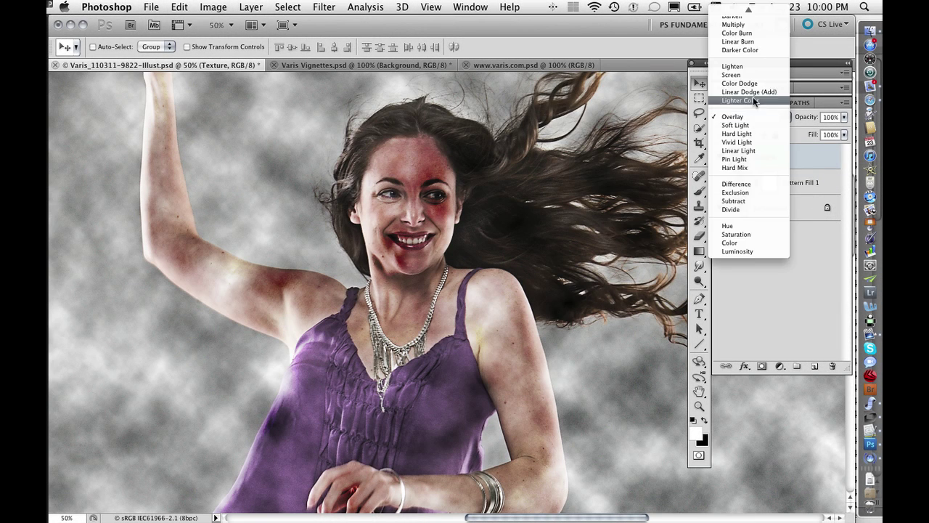
left_click(733, 11)
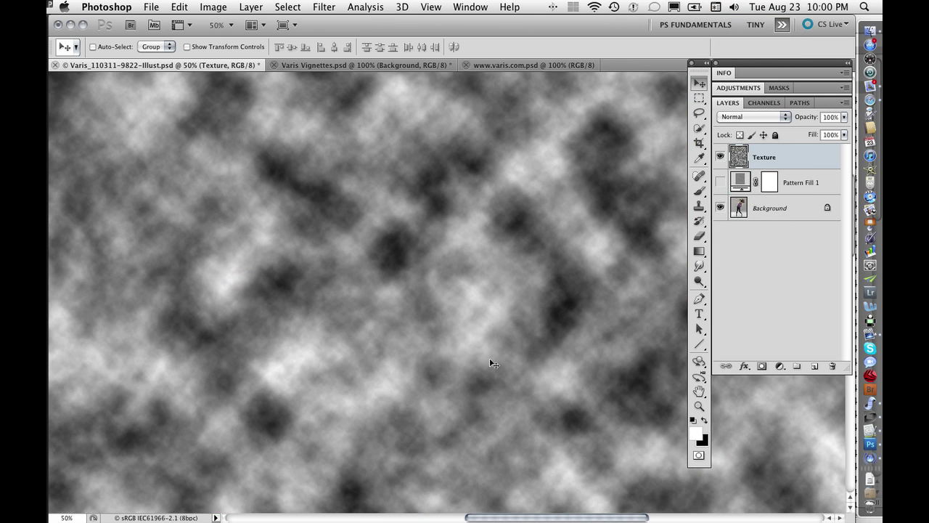
left_click_drag(444, 308, 428, 397)
left_click_drag(408, 220, 436, 363)
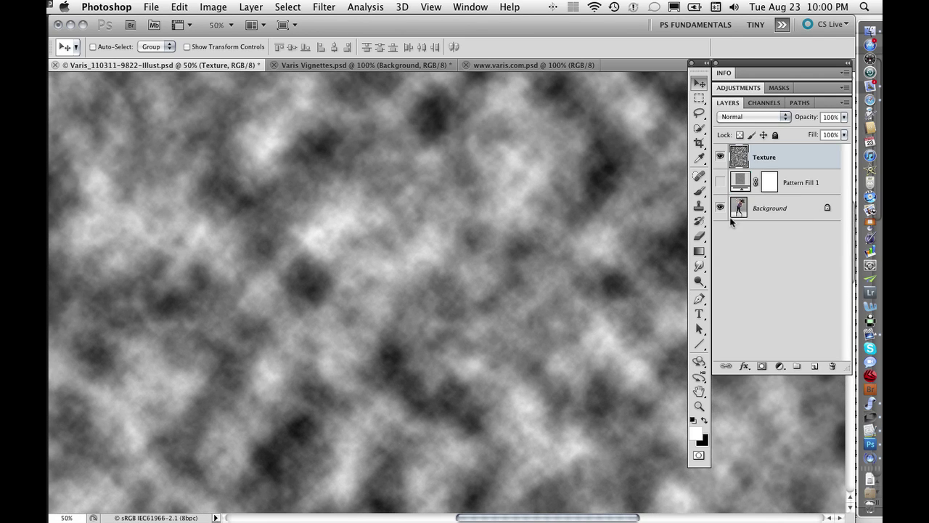
left_click(772, 116)
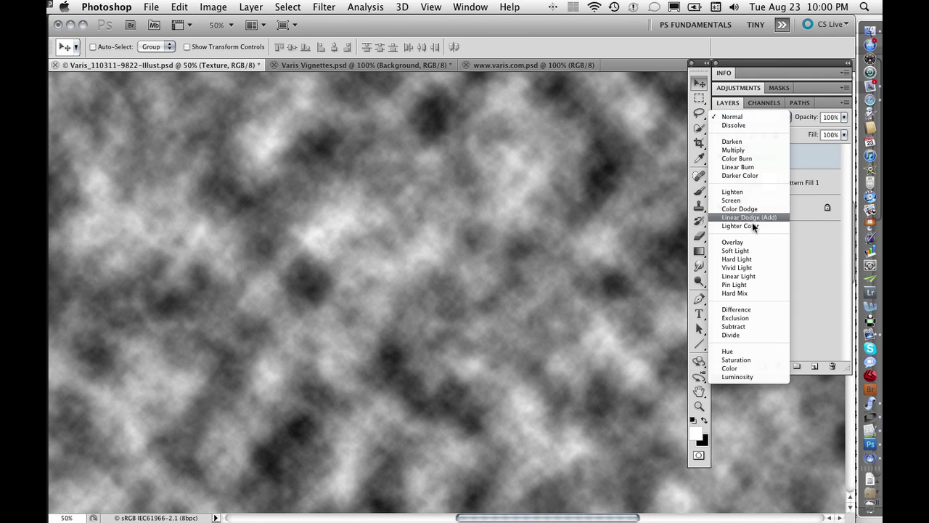
left_click(750, 241)
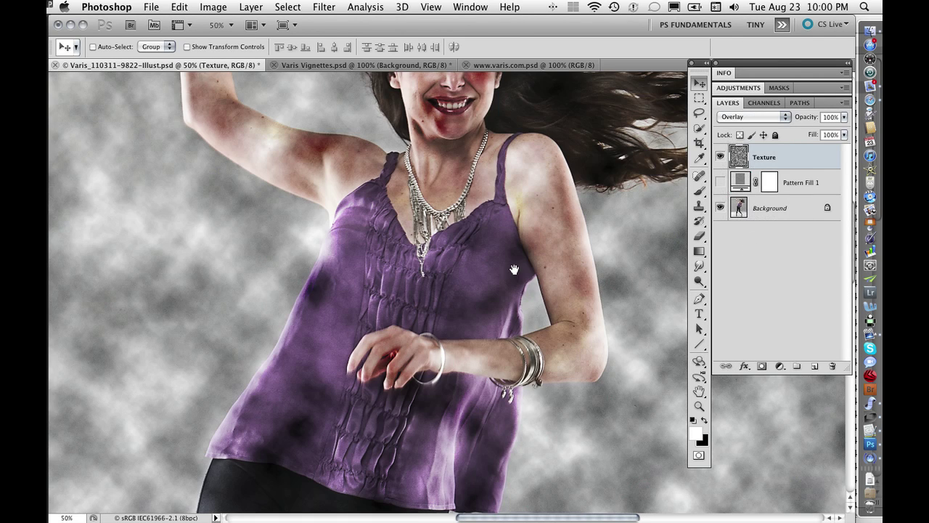
left_click_drag(514, 269, 508, 433)
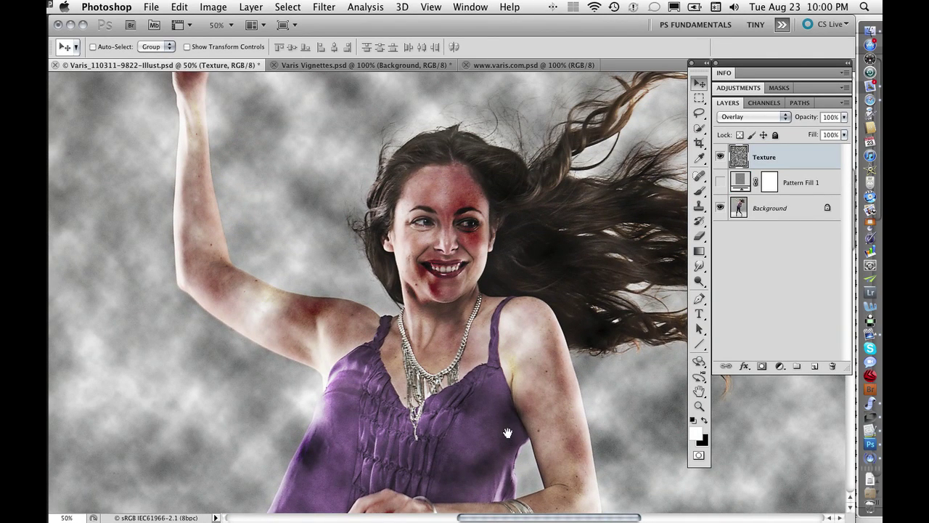
left_click(761, 118)
left_click(755, 11)
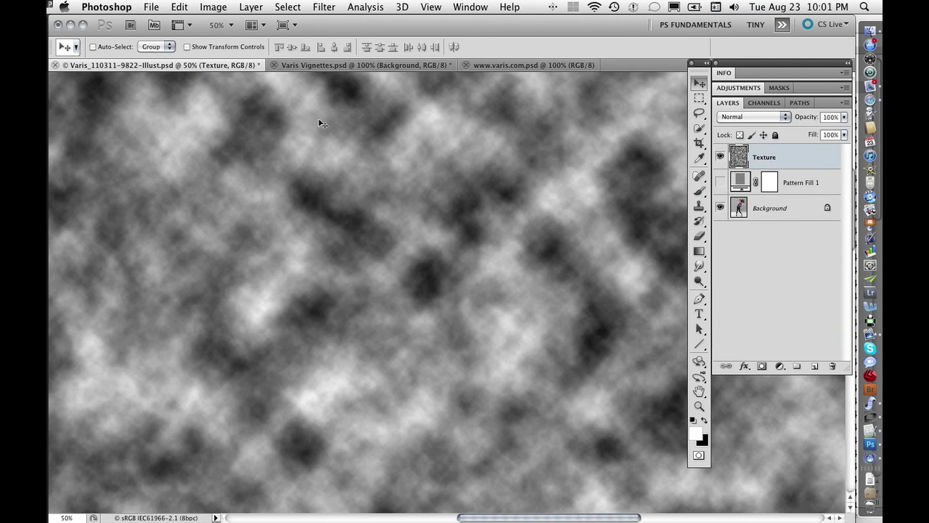
- Apply Emboss to the Texture layer's clouds with height 8 px, amount 174% and angle 124°
left_click(324, 7)
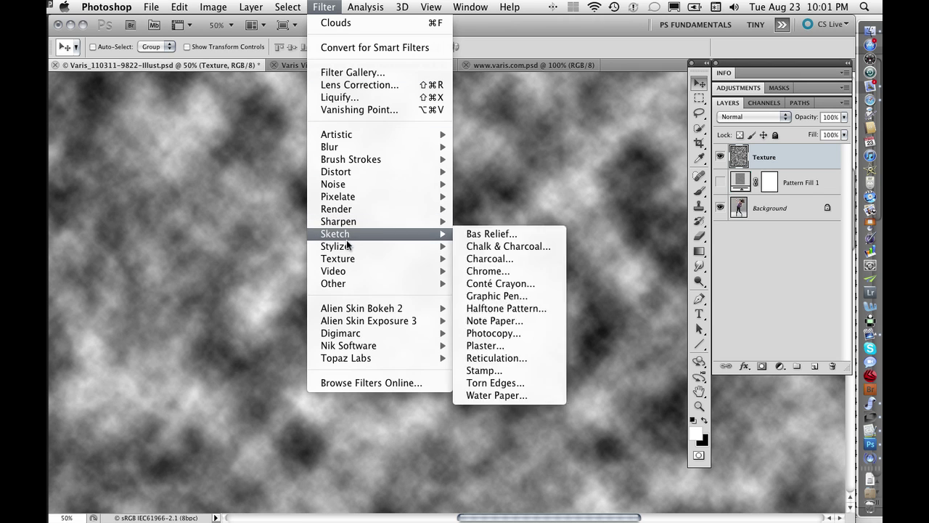
mouse_move(347, 247)
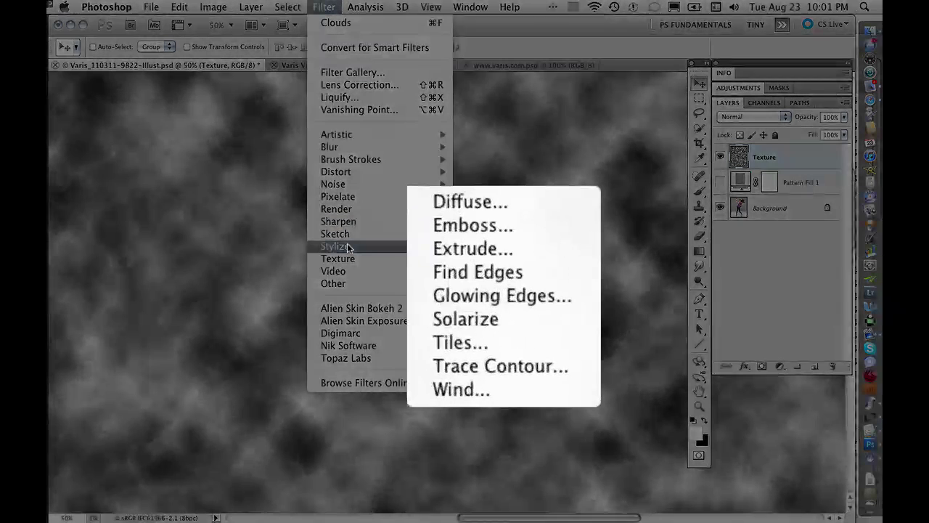
left_click(528, 224)
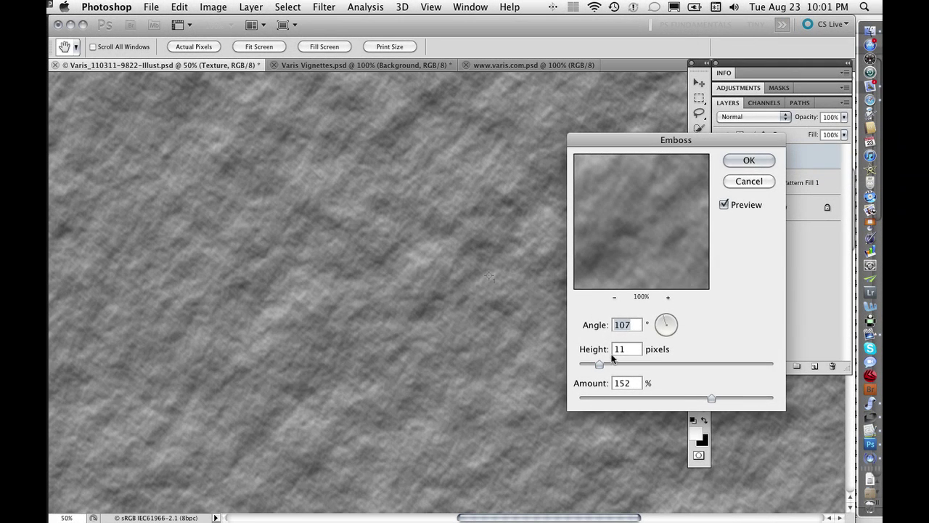
left_click_drag(601, 363, 594, 364)
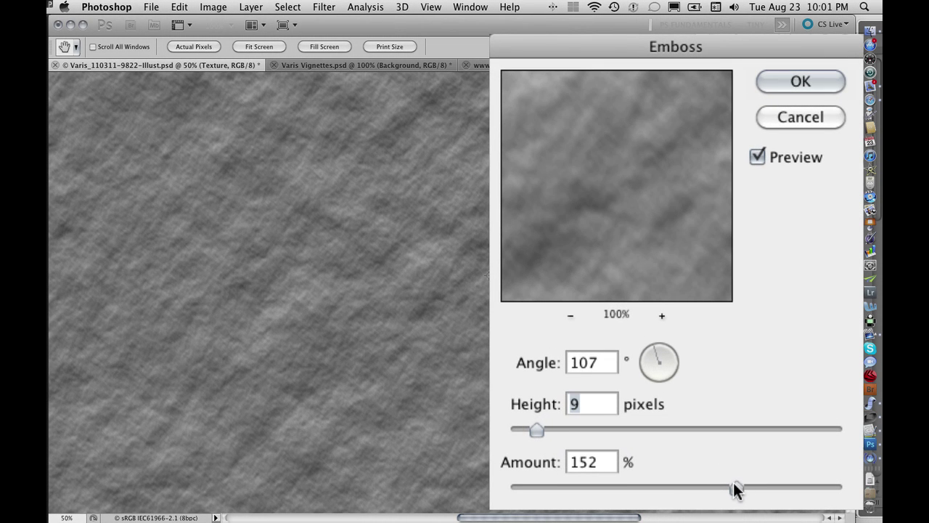
left_click_drag(735, 488, 757, 485)
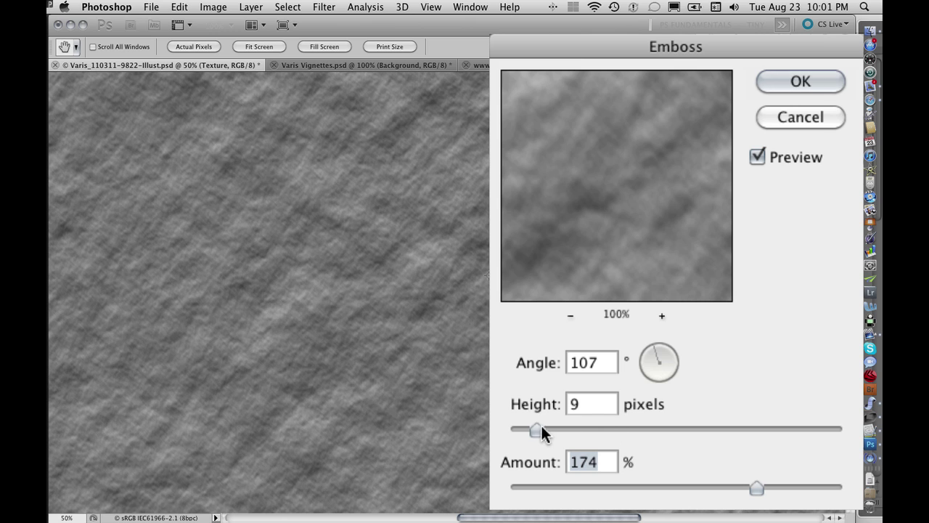
left_click_drag(536, 426, 534, 428)
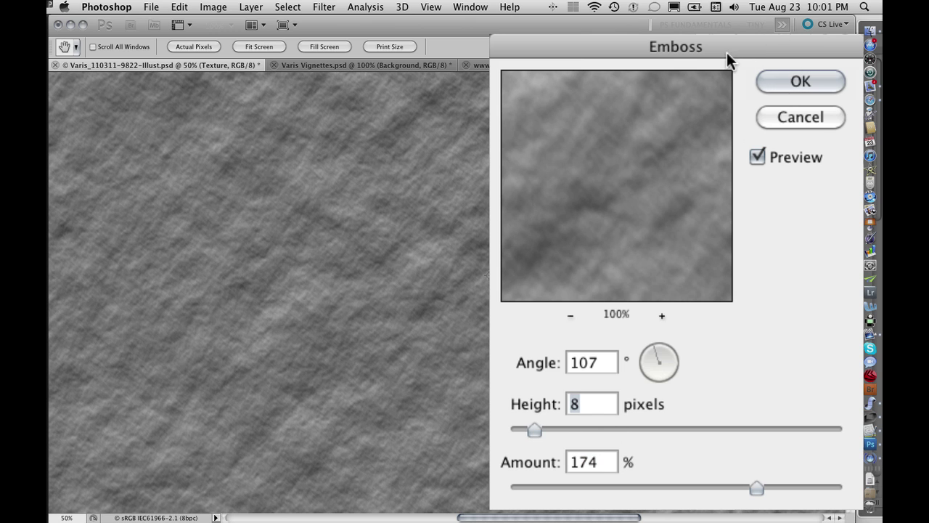
left_click_drag(727, 52, 738, 22)
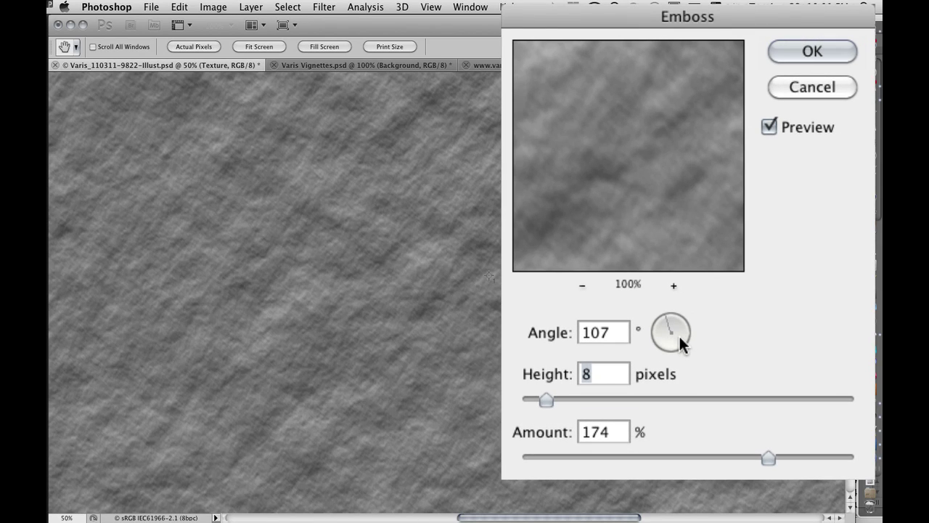
left_click_drag(668, 327, 668, 329)
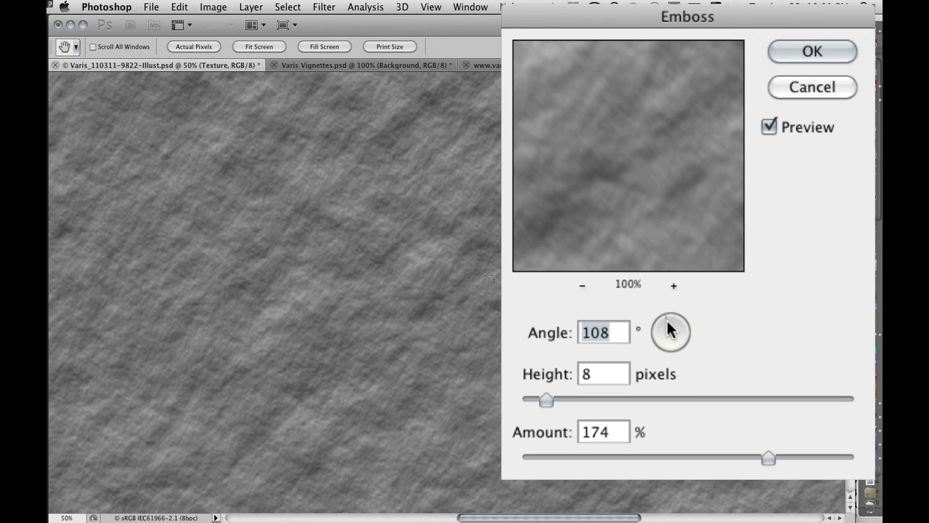
left_click_drag(667, 329, 665, 331)
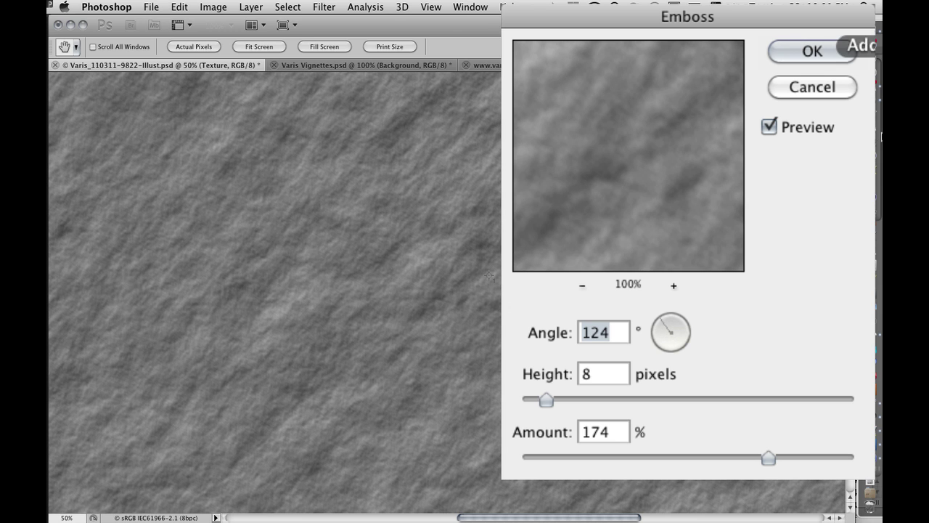
left_click(796, 49)
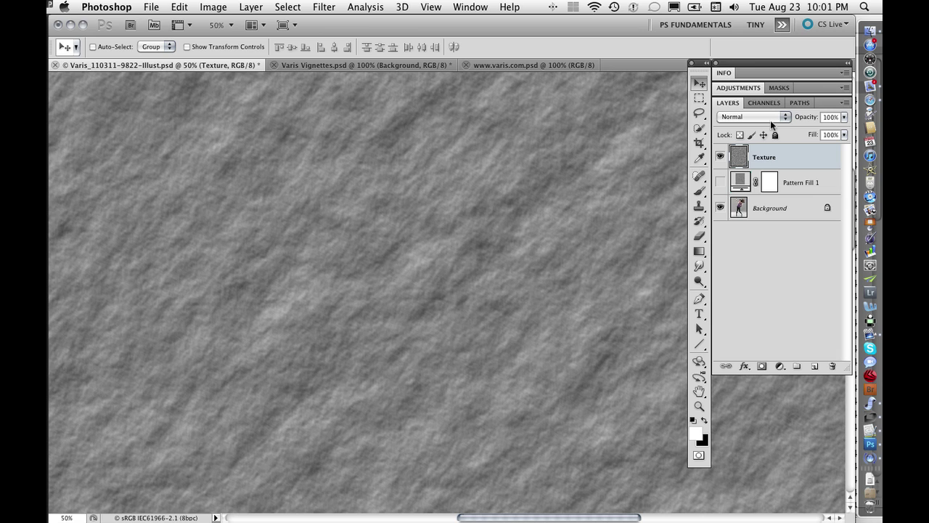
- Switch the embossed Texture layer from Normal to Overlay and pan over the dancer to inspect it
left_click(764, 117)
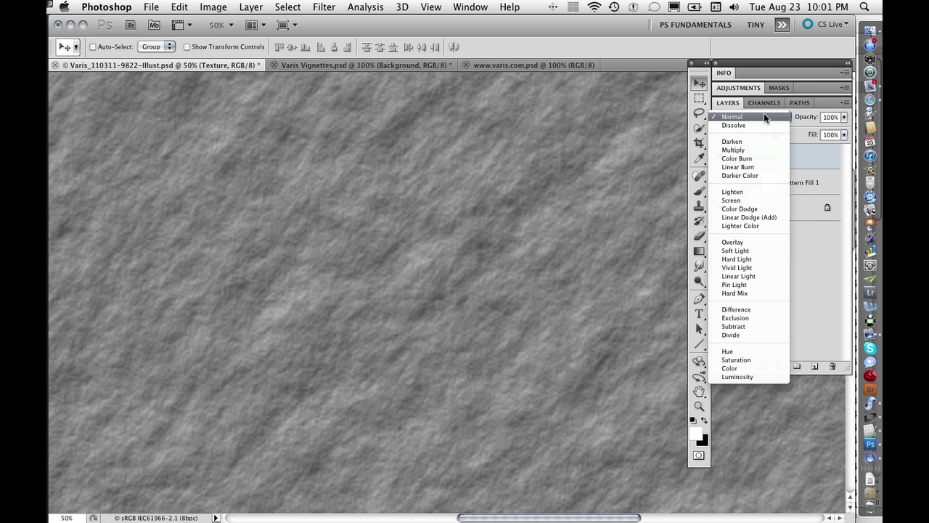
left_click(760, 243)
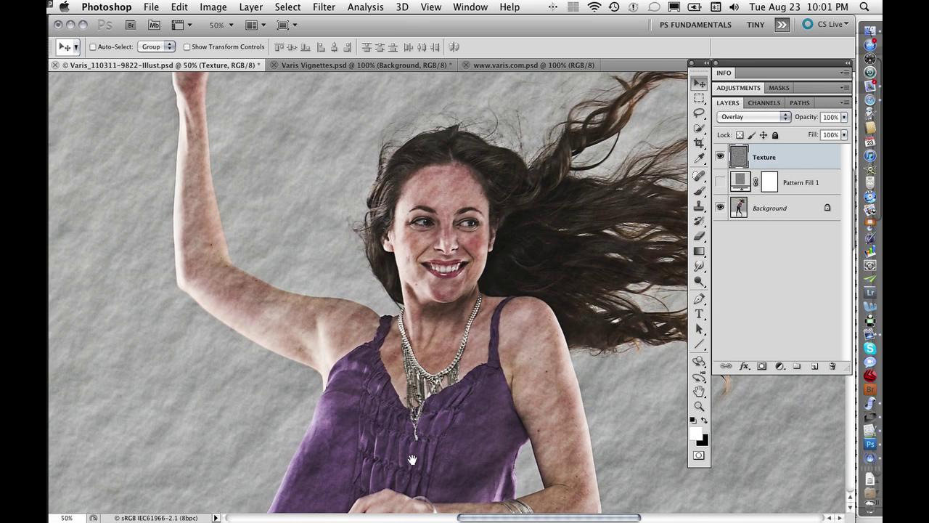
left_click_drag(412, 460, 400, 408)
left_click_drag(466, 299, 463, 377)
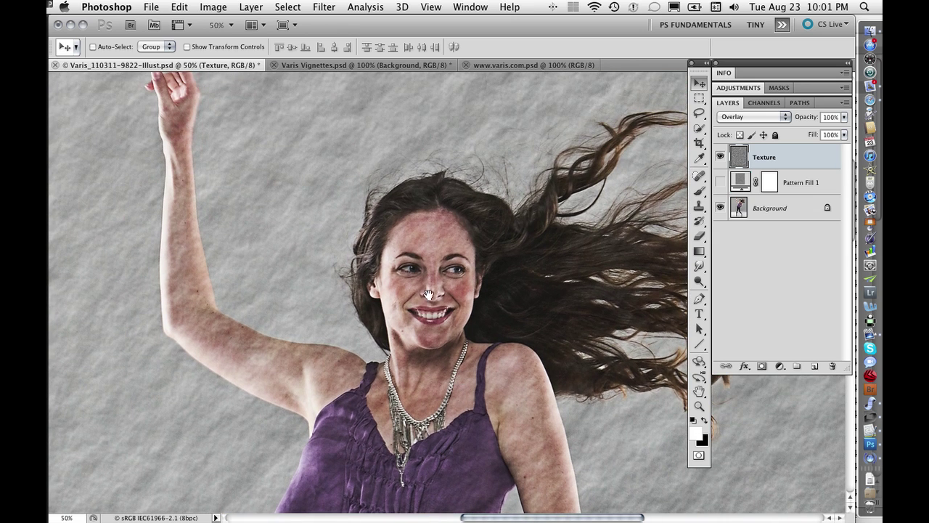
scroll(429, 295, "up", 3)
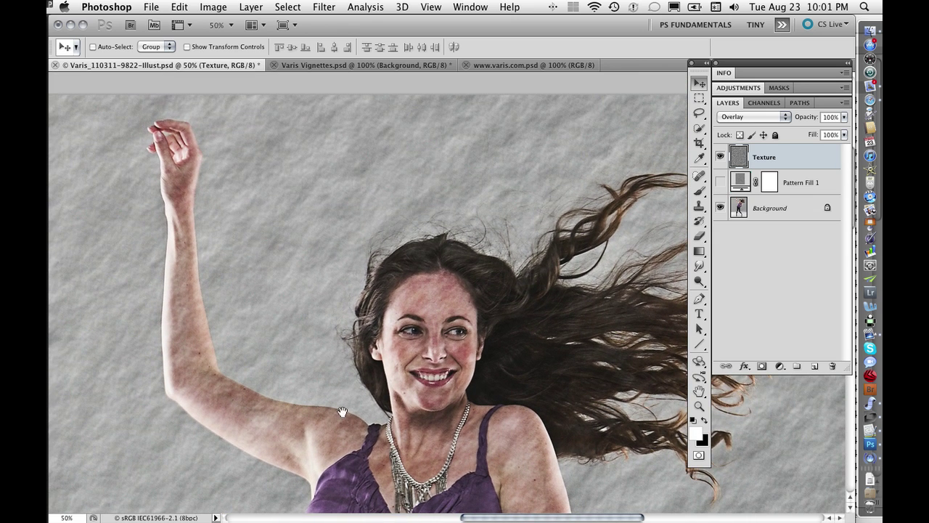
scroll(425, 324, "down", 4)
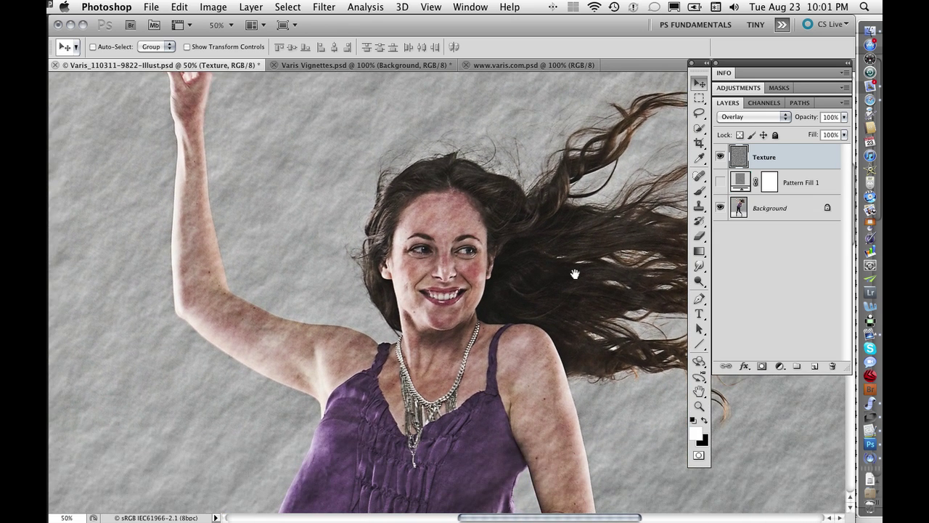
scroll(299, 387, "down", 20)
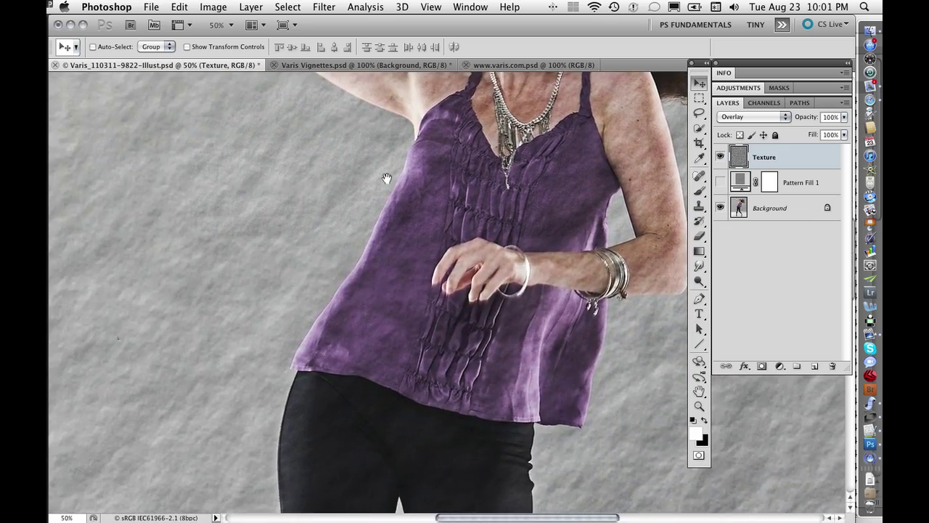
scroll(467, 199, "up", 20)
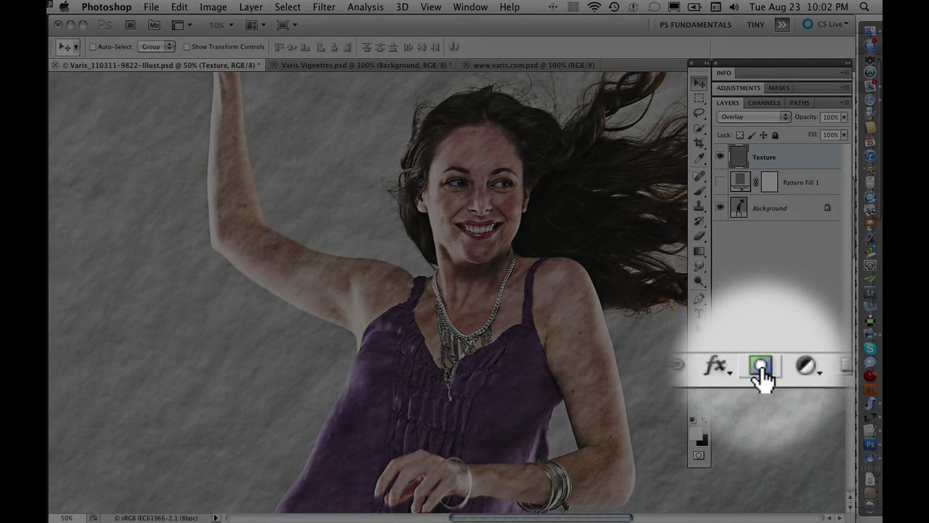
- Add a layer mask to the Texture layer and pick a black brush at size 193
left_click(761, 367)
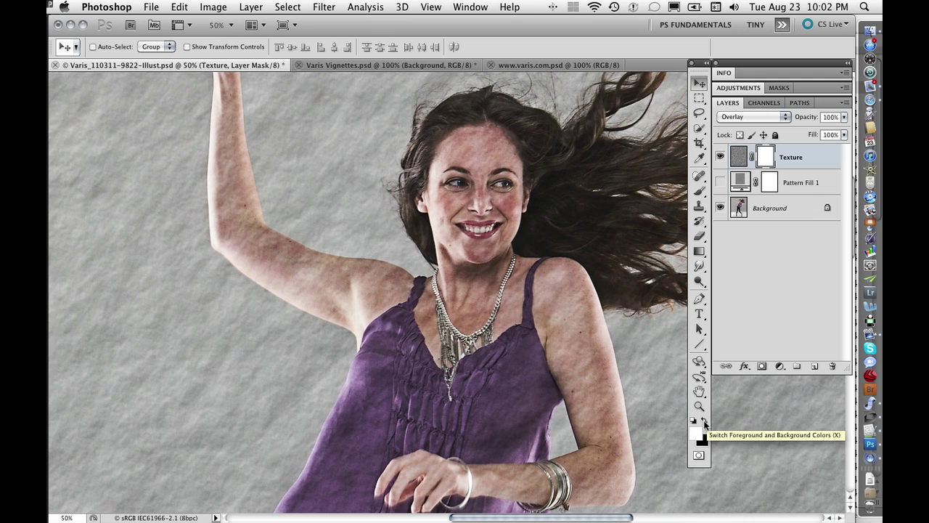
left_click(704, 422)
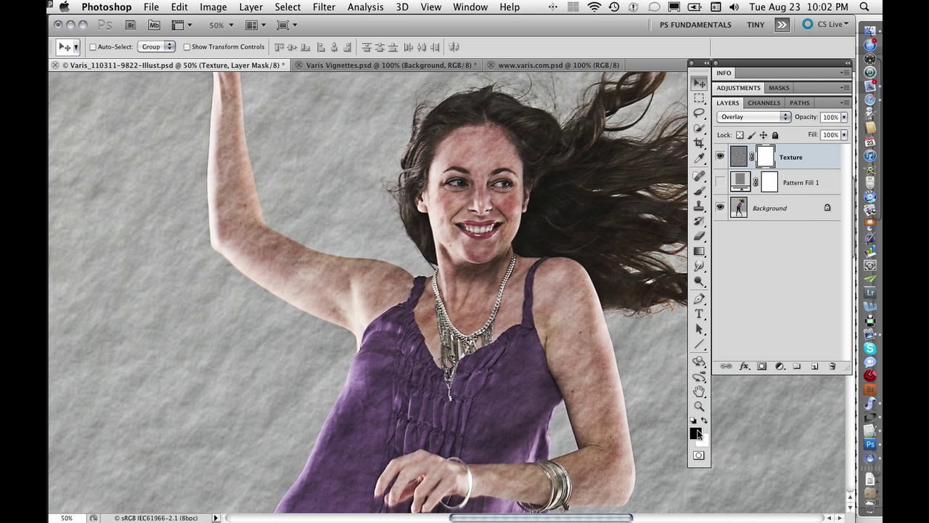
left_click(699, 190)
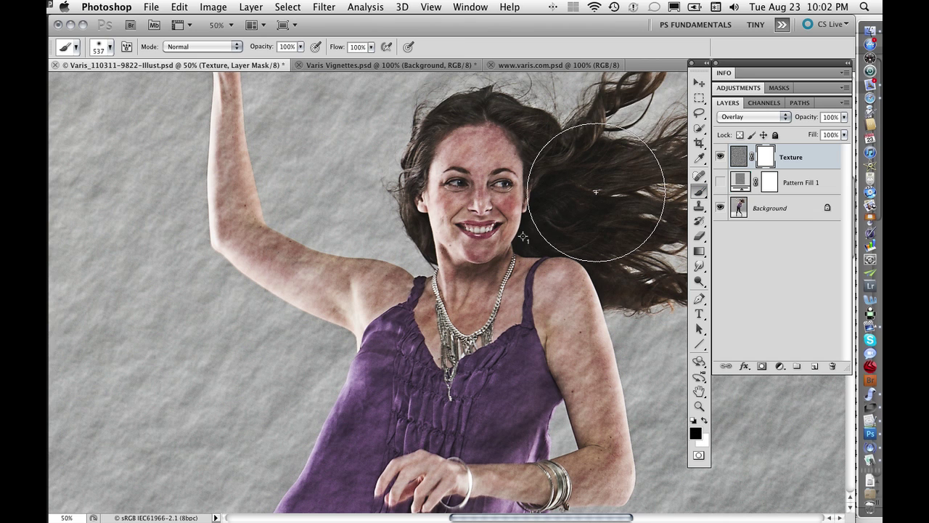
left_click_drag(567, 194, 510, 195)
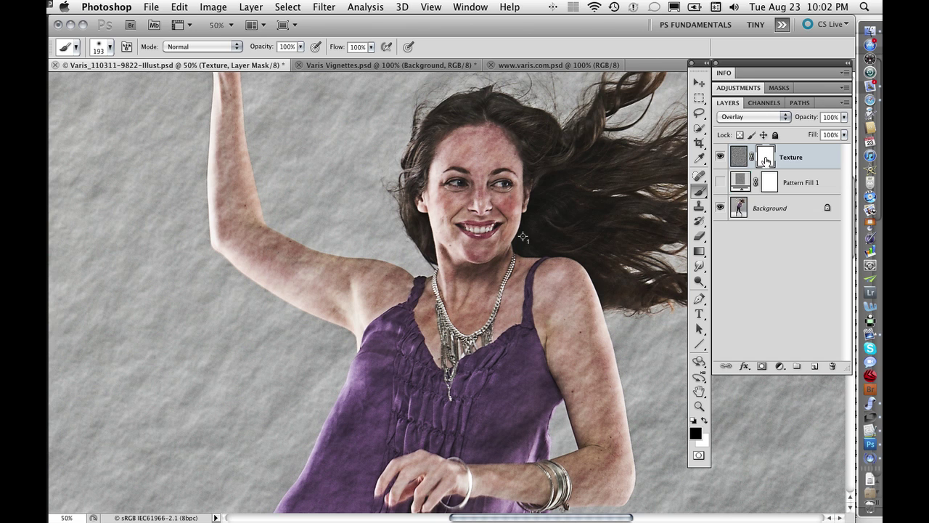
- Paint black on the mask over her face, raised arm, hand and purple top
mouse_move(456, 155)
left_mouse_down()
mouse_move(480, 151)
mouse_move(471, 178)
mouse_move(495, 170)
mouse_move(473, 143)
mouse_move(456, 175)
mouse_move(464, 233)
mouse_move(480, 192)
mouse_move(481, 157)
mouse_move(474, 286)
mouse_move(481, 245)
mouse_move(469, 312)
mouse_move(439, 332)
mouse_move(520, 297)
mouse_move(546, 303)
mouse_move(559, 328)
mouse_move(557, 285)
mouse_move(599, 420)
mouse_move(602, 466)
mouse_move(570, 476)
left_mouse_up()
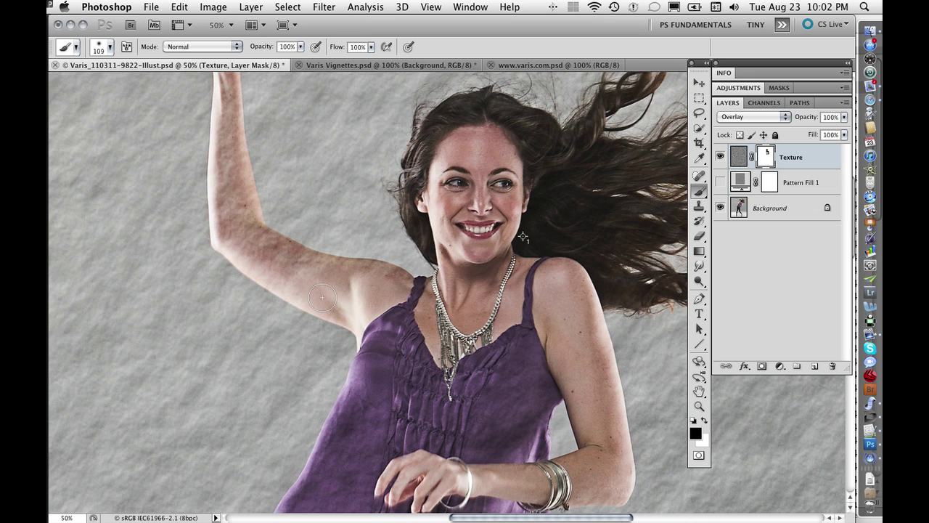
left_click_drag(372, 279, 271, 256)
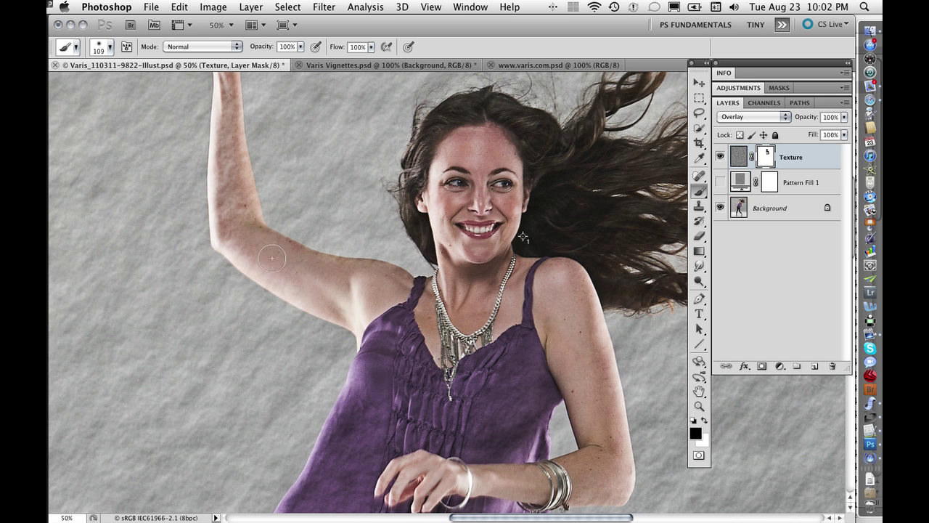
mouse_move(230, 212)
left_mouse_down()
mouse_move(219, 161)
mouse_move(226, 116)
left_mouse_up()
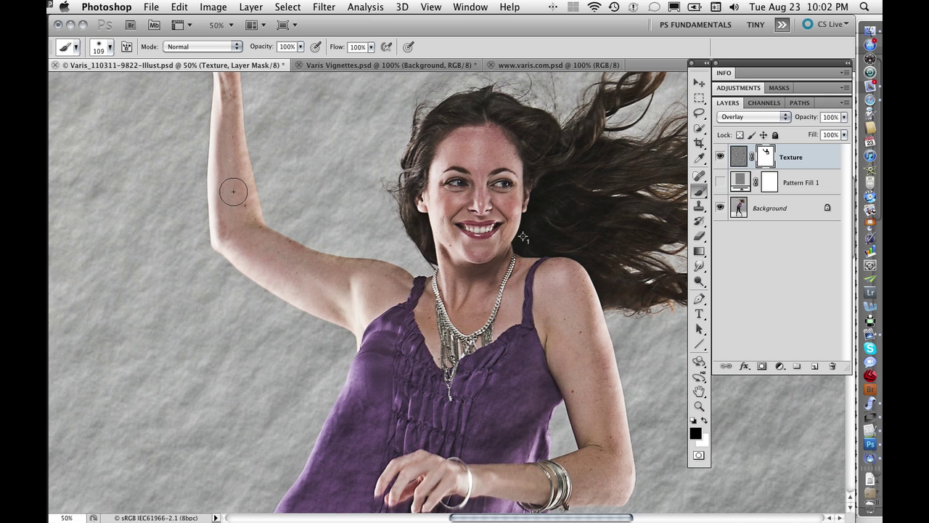
mouse_move(237, 197)
left_mouse_down()
mouse_move(267, 235)
mouse_move(288, 300)
mouse_move(290, 421)
left_mouse_up()
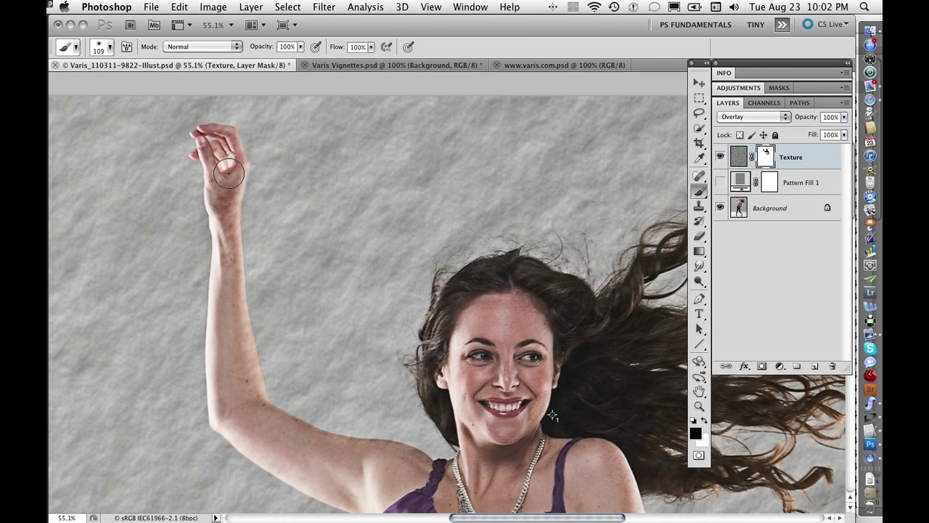
left_click_drag(223, 148, 223, 326)
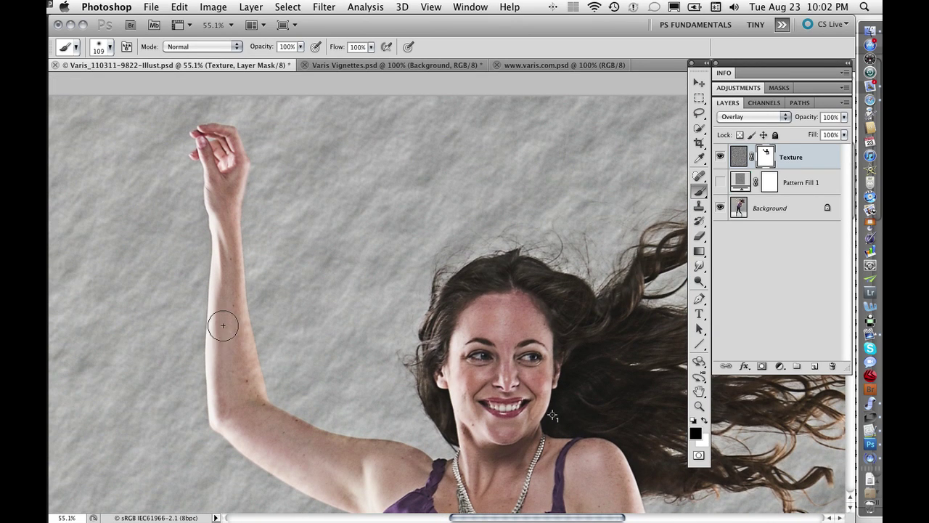
mouse_move(629, 379)
left_mouse_down()
mouse_move(574, 283)
mouse_move(552, 217)
left_mouse_up()
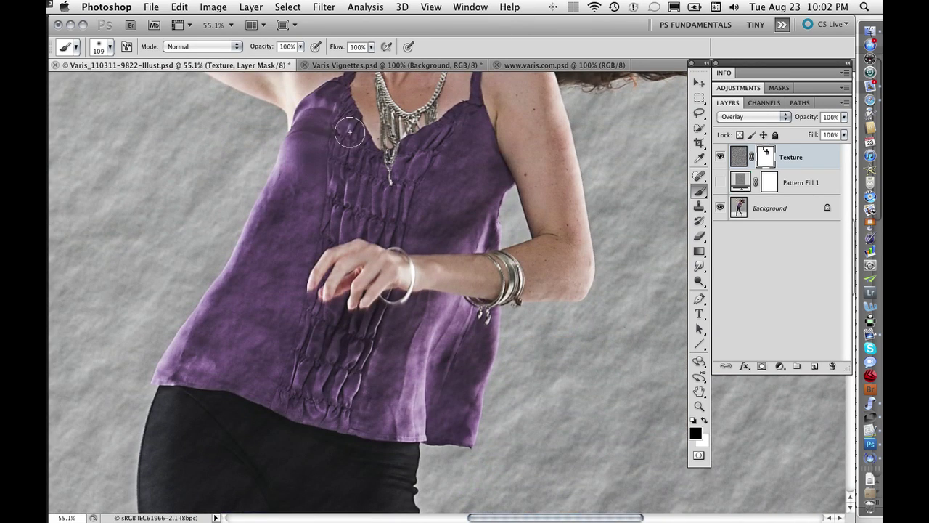
mouse_move(288, 180)
left_mouse_down()
mouse_move(248, 284)
mouse_move(207, 342)
mouse_move(218, 379)
mouse_move(287, 348)
mouse_move(268, 284)
mouse_move(190, 383)
mouse_move(284, 322)
mouse_move(300, 363)
mouse_move(384, 180)
mouse_move(350, 341)
mouse_move(461, 93)
left_mouse_up()
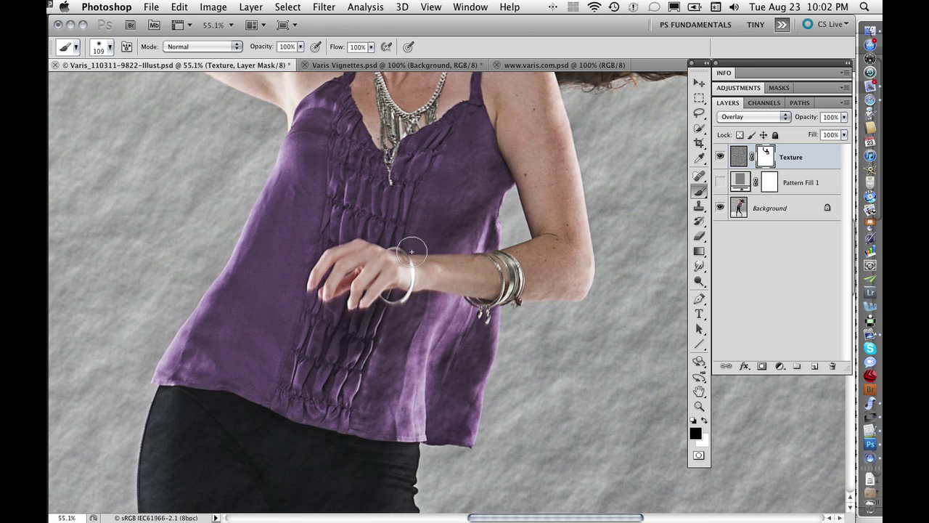
mouse_move(412, 251)
left_mouse_down()
mouse_move(471, 156)
mouse_move(440, 365)
mouse_move(468, 288)
left_mouse_up()
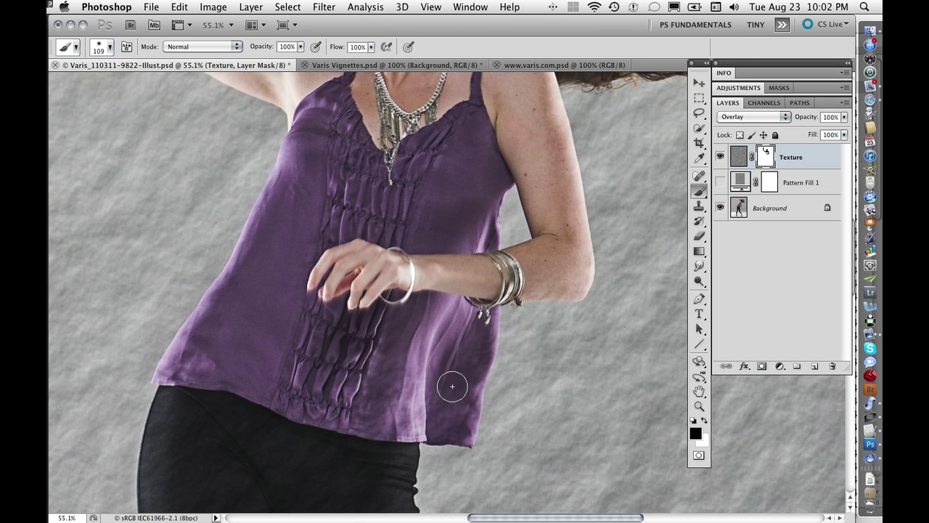
mouse_move(458, 400)
left_mouse_down()
mouse_move(455, 421)
mouse_move(404, 409)
mouse_move(307, 436)
mouse_move(346, 179)
left_mouse_up()
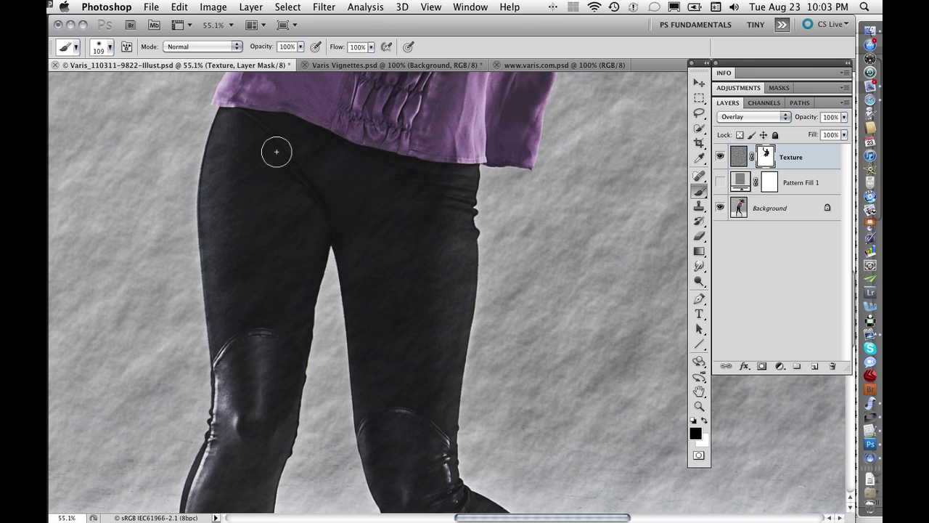
- Zoom in on the hem and work down the leggings, masking the texture off the legs
scroll(277, 151, "up", 5)
mouse_move(273, 156)
left_mouse_down()
mouse_move(305, 164)
mouse_move(297, 151)
mouse_move(263, 322)
left_mouse_up()
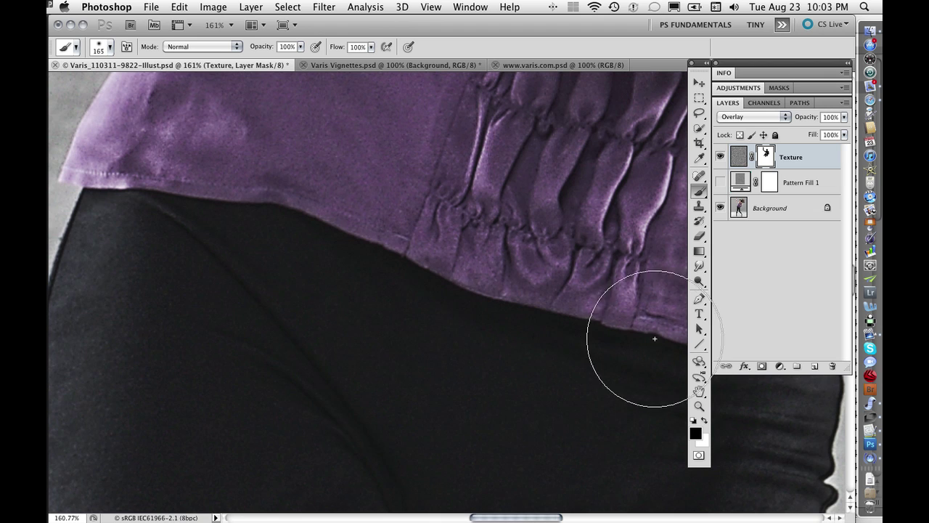
mouse_move(549, 413)
left_mouse_down()
mouse_move(653, 80)
mouse_move(665, 84)
left_mouse_up()
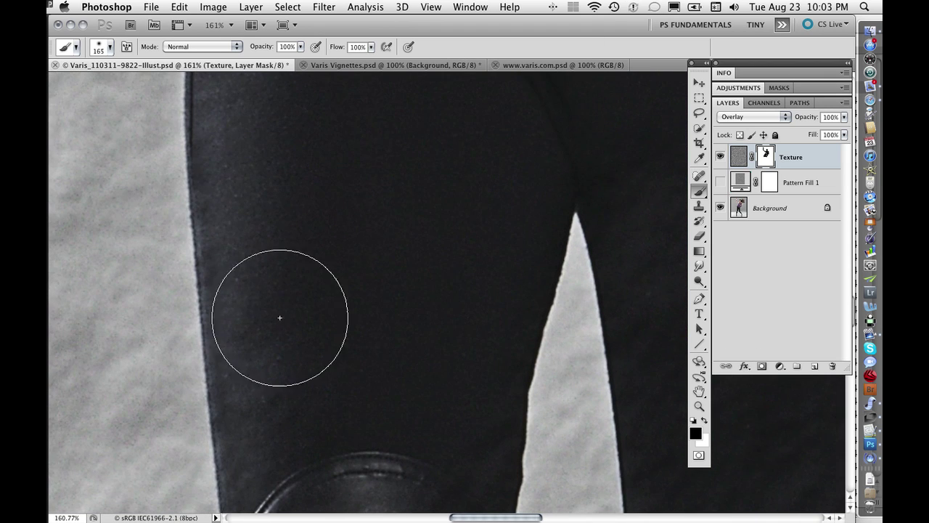
left_click_drag(321, 498, 378, 119)
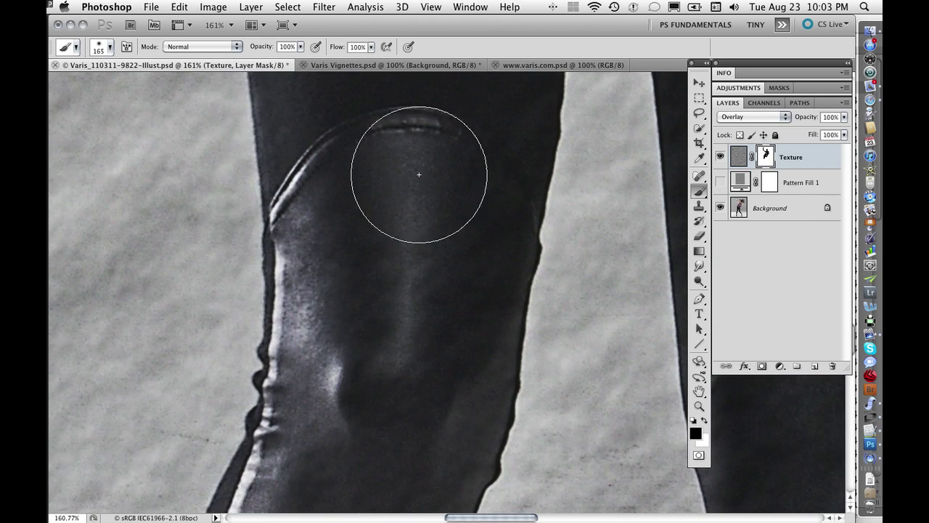
left_click_drag(359, 312, 400, 172)
left_click_drag(389, 390, 410, 146)
left_click_drag(389, 271, 303, 252)
mouse_move(410, 203)
left_mouse_down()
mouse_move(508, 202)
mouse_move(135, 196)
left_mouse_up()
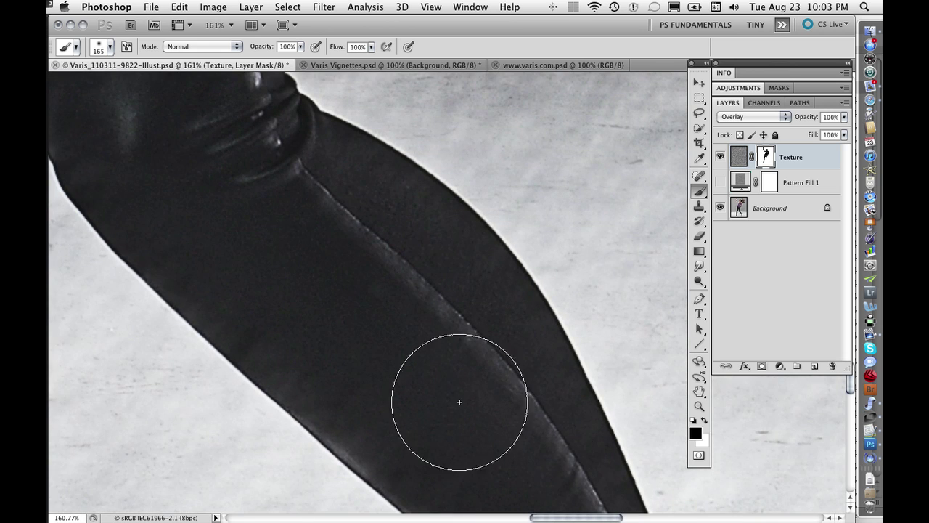
left_click_drag(162, 128, 374, 444)
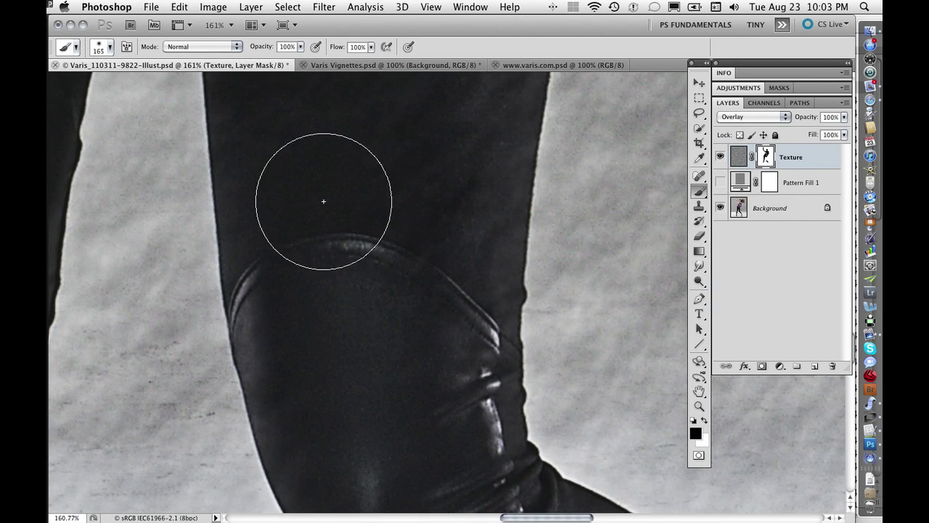
left_click_drag(427, 160, 416, 429)
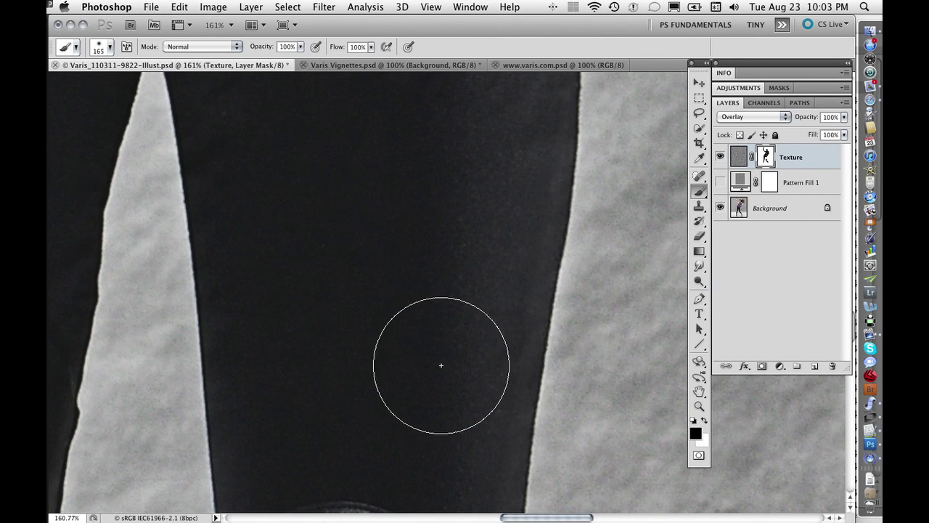
left_click_drag(442, 368, 440, 489)
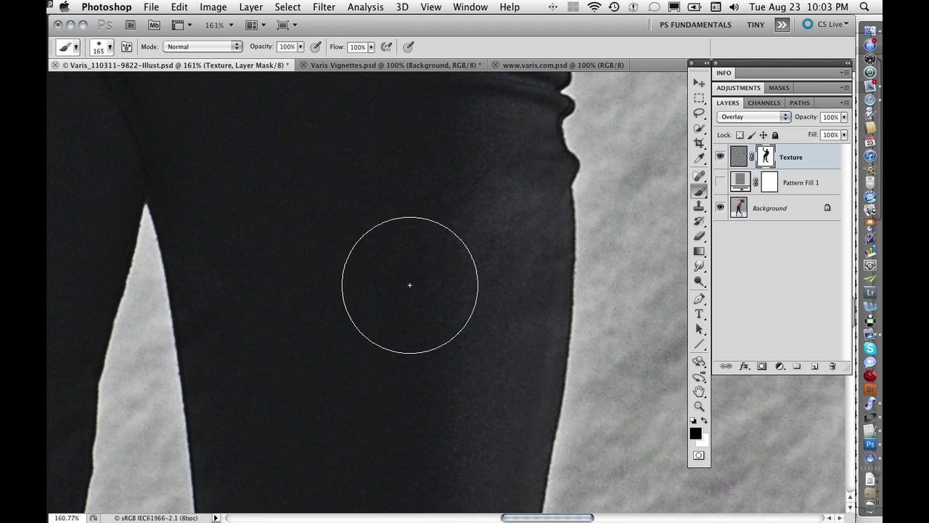
- Zoom back out to review the face, top, leggings and boots
left_click(372, 328, "alt")
left_click(372, 328, "alt")
left_click(373, 327, "alt")
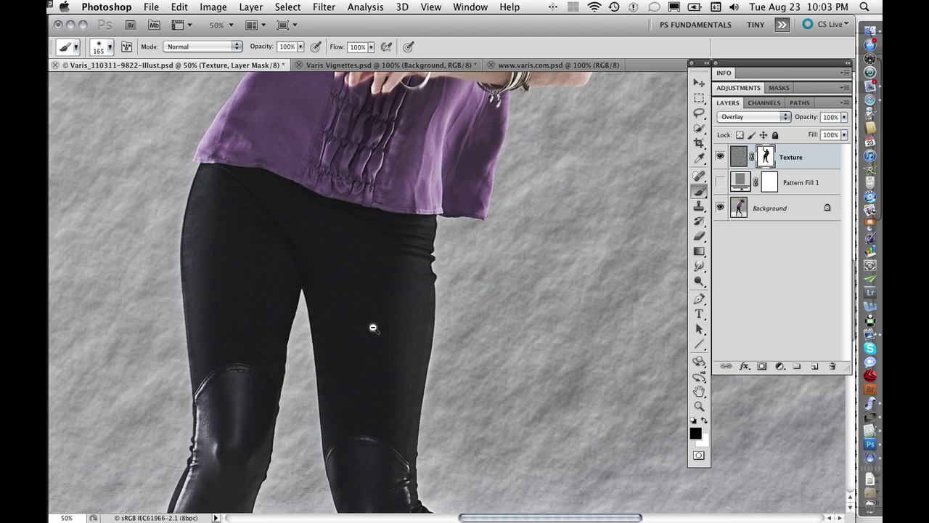
left_click(373, 328, "alt")
left_click_drag(364, 243, 468, 520)
- Zoom out to the full figure and toggle the Texture layer off and on to compare
scroll(356, 347, "down", 10)
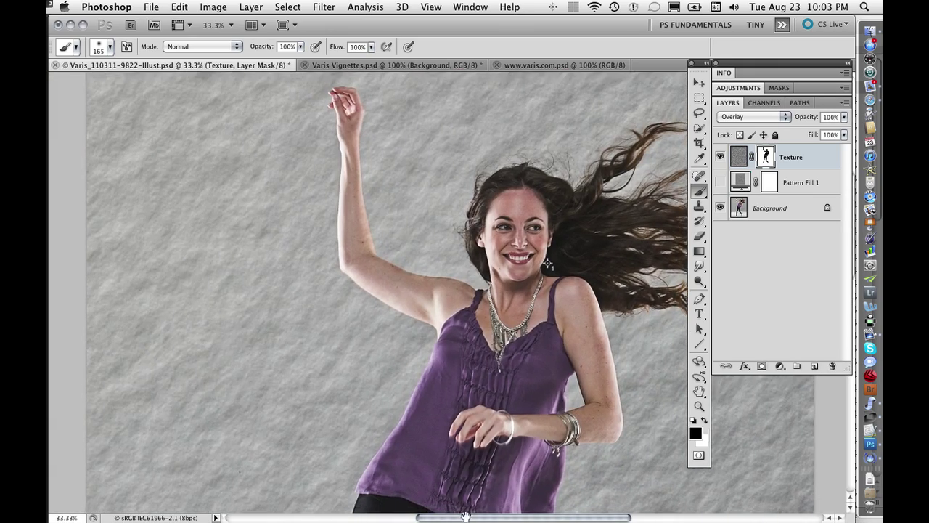
scroll(356, 348, "right", 3)
scroll(356, 348, "down", 5)
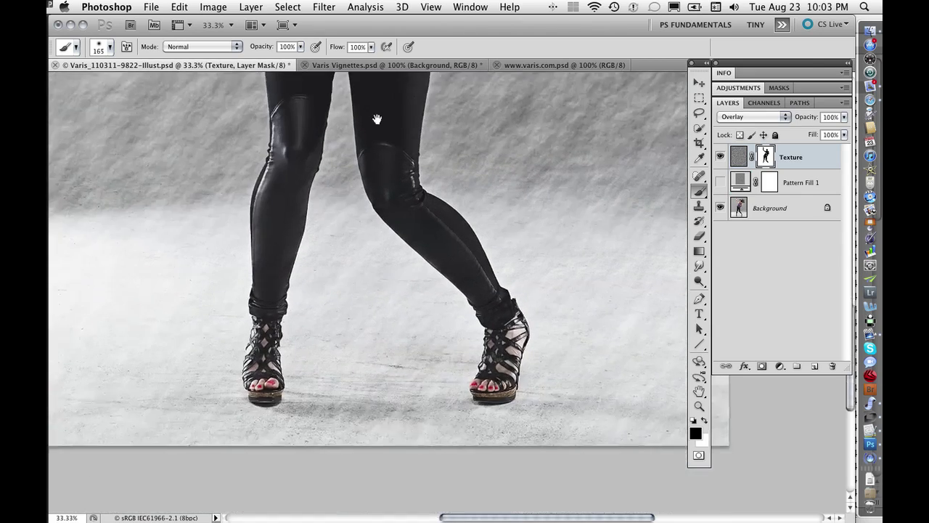
scroll(376, 367, "up", 10)
scroll(400, 310, "up", 5)
scroll(401, 311, "right", 1)
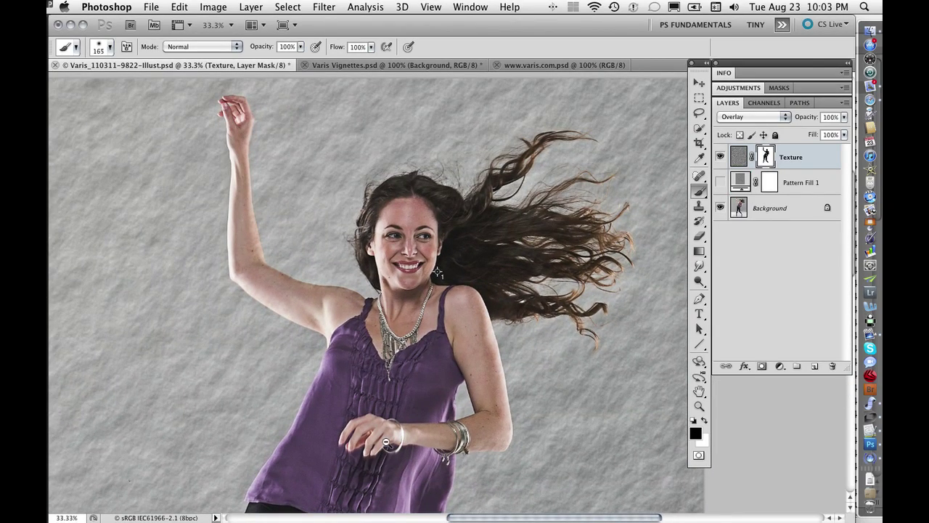
left_click(388, 390, "alt")
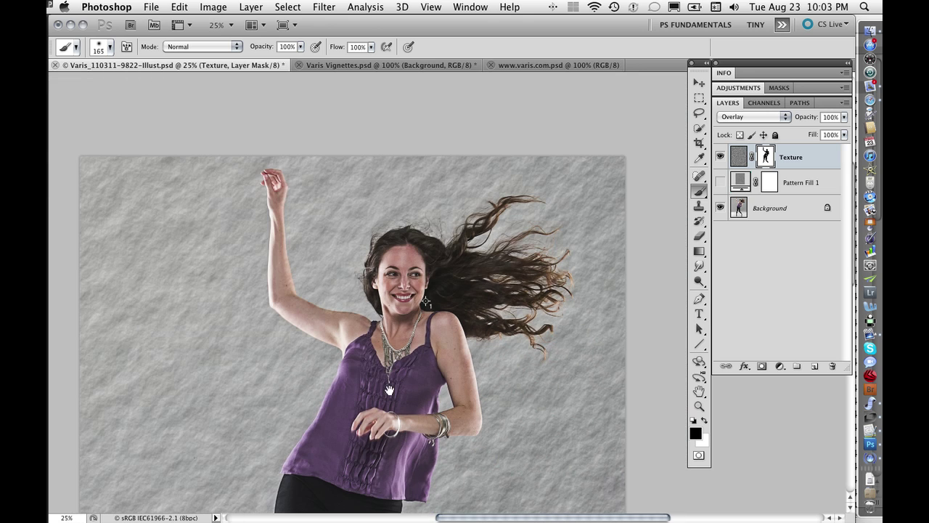
left_click_drag(389, 390, 395, 267)
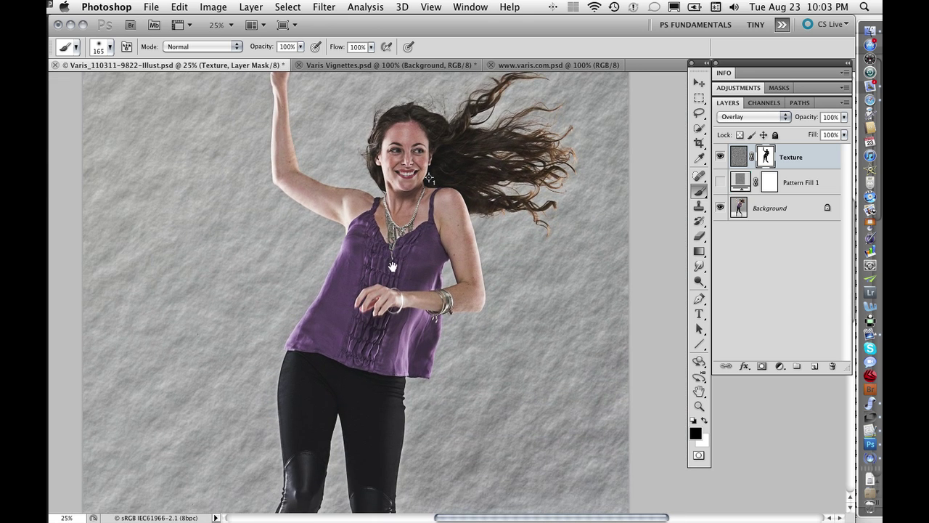
left_click(398, 389, "alt")
left_click_drag(396, 387, 403, 300)
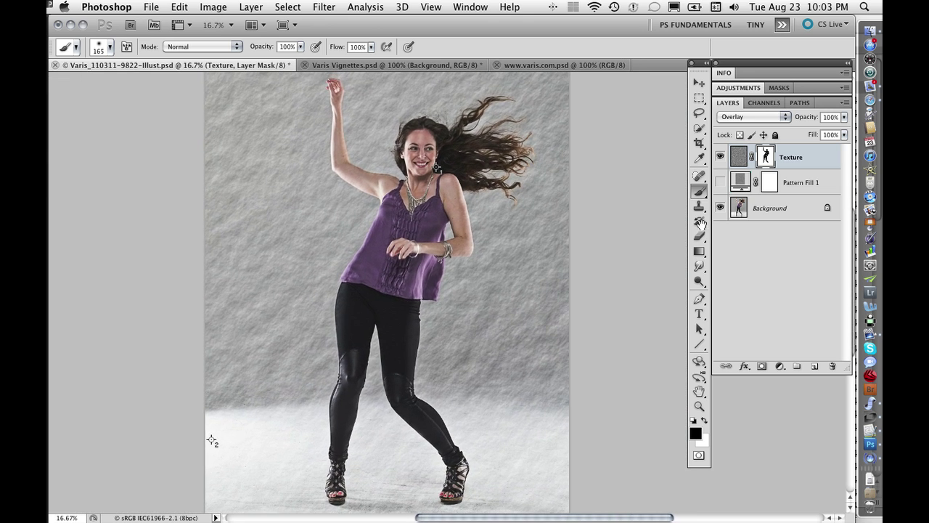
left_click(720, 157)
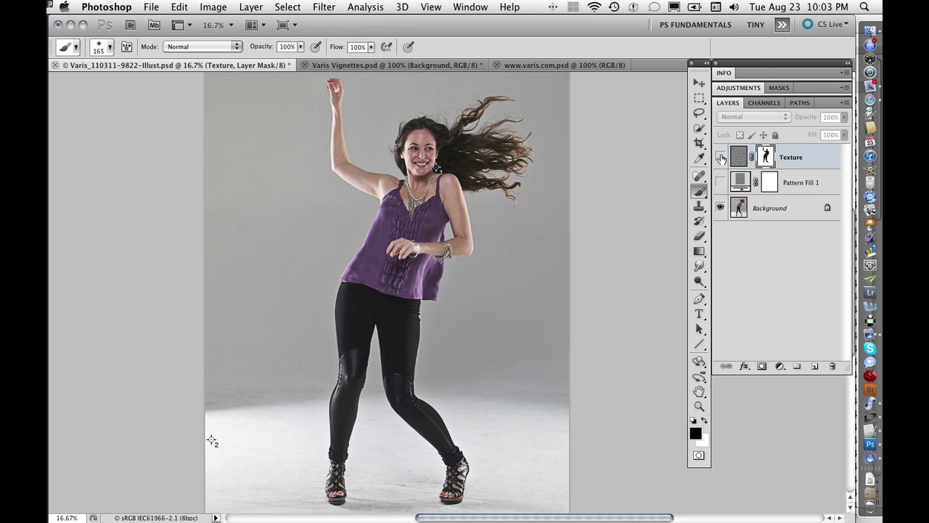
left_click(720, 157)
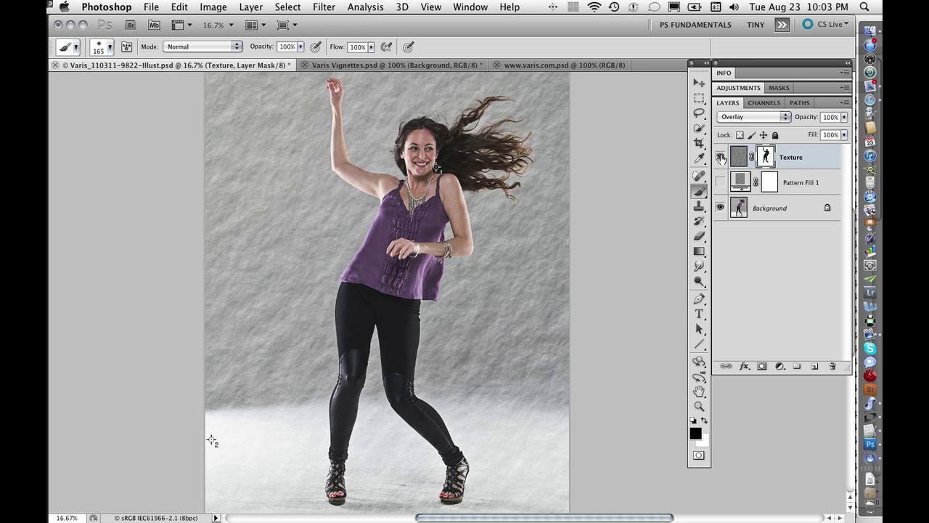
- Lower the Texture layer's opacity to 44%
left_click(844, 117)
left_click_drag(843, 134, 833, 138)
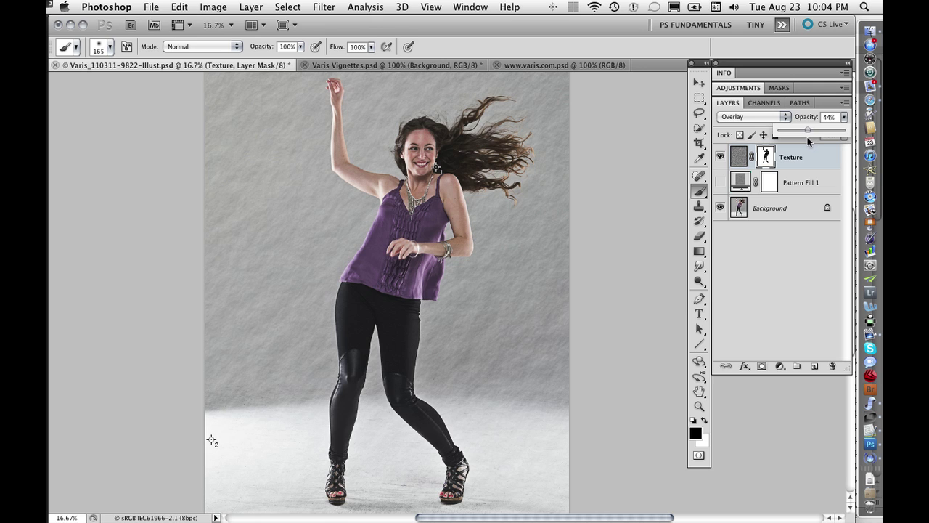
left_click(720, 158)
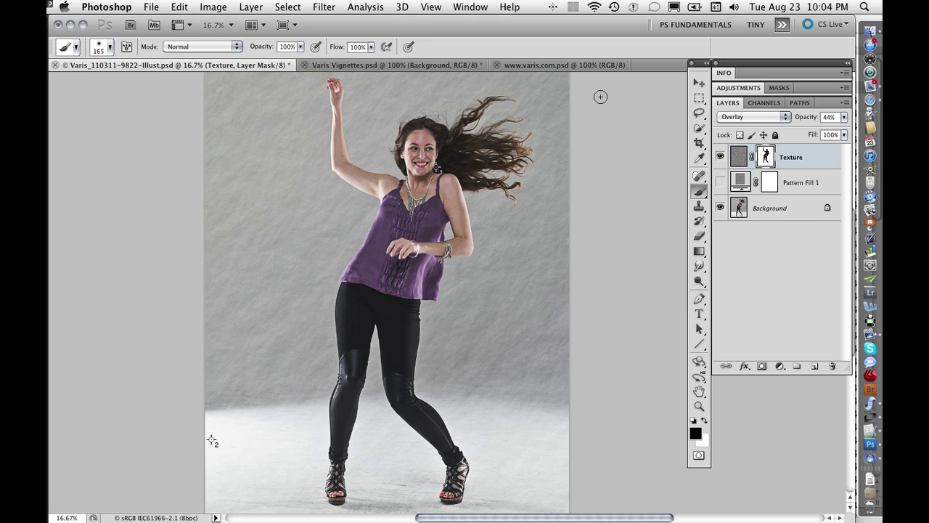
left_click(553, 66)
key("x")
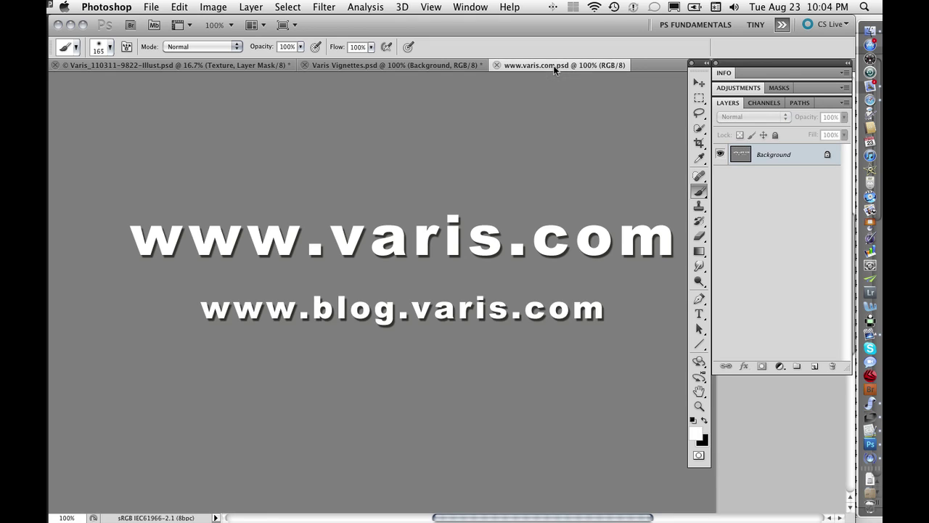